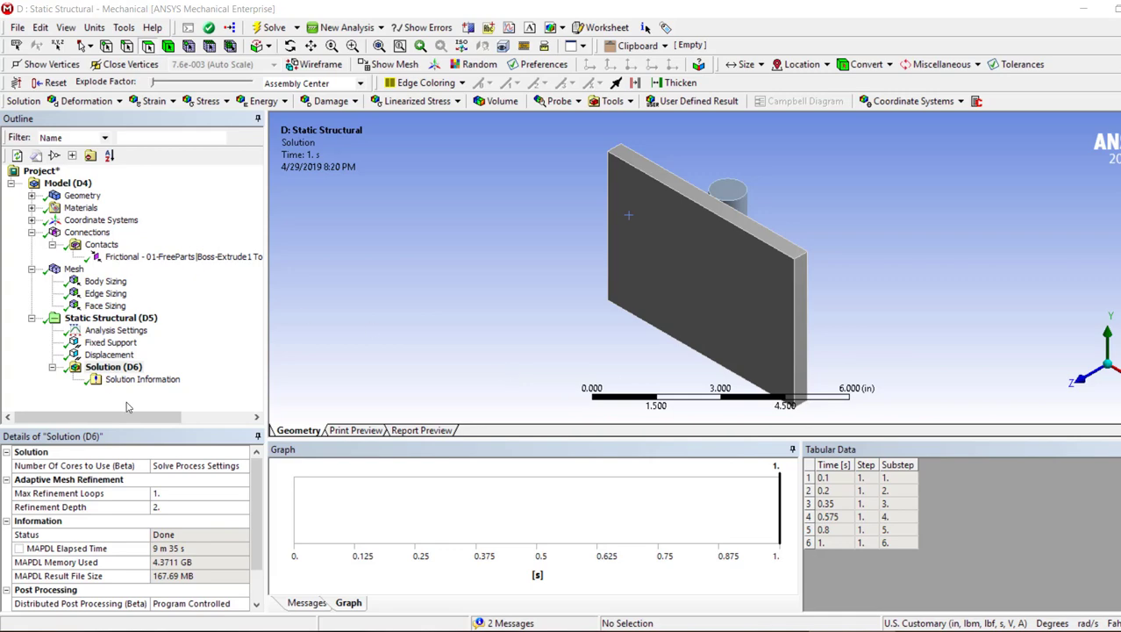
Step: Show the finished run's Solution Information and mark its 575.000 s elapsed time
{"action": "left_click", "coordinate": [141, 379]}
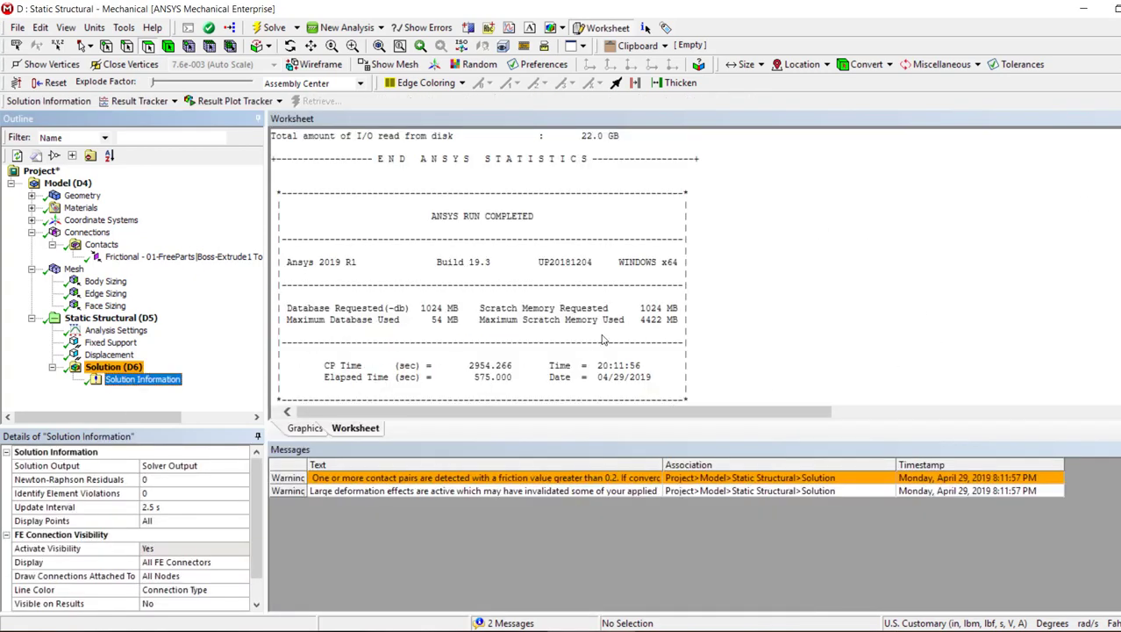
{"action": "double_click", "coordinate": [493, 378]}
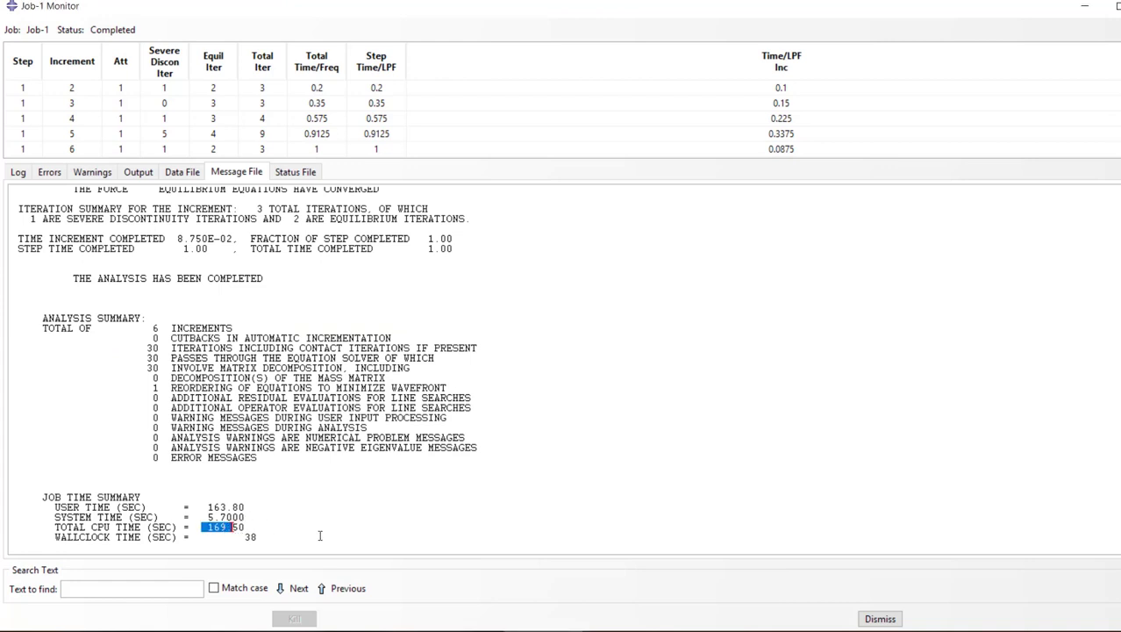
Step: Close the Abaqus job log and query the entire assembly's mesh: 18447 nodes, 14616 elements
{"action": "left_click", "coordinate": [250, 534]}
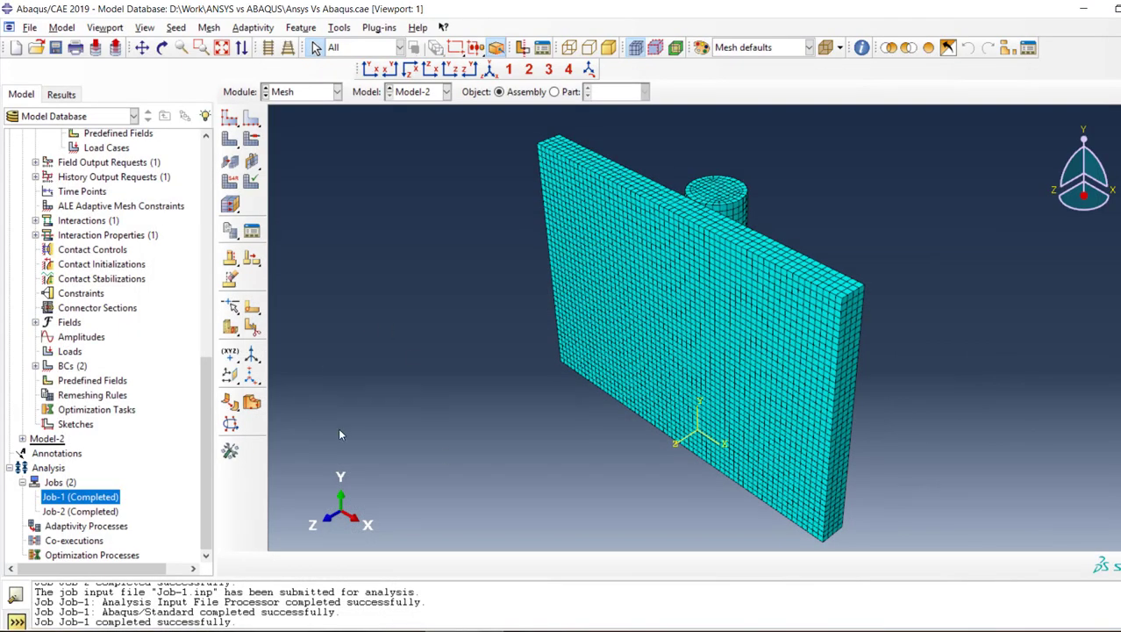
{"action": "left_click", "coordinate": [862, 47]}
{"action": "left_click", "coordinate": [31, 295]}
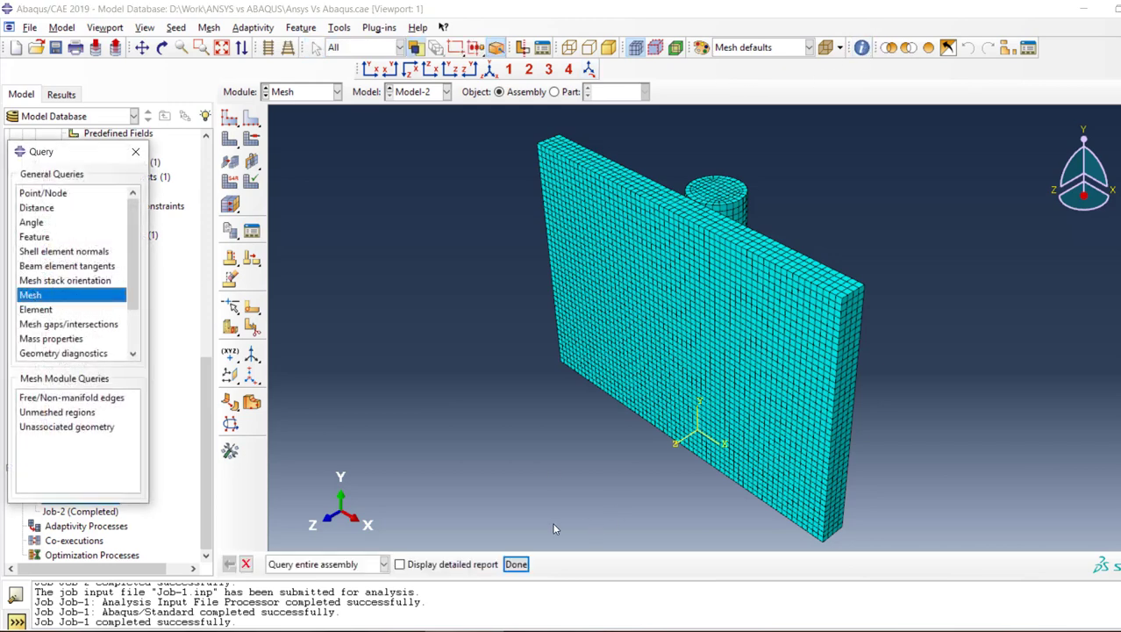
{"action": "left_click", "coordinate": [516, 564]}
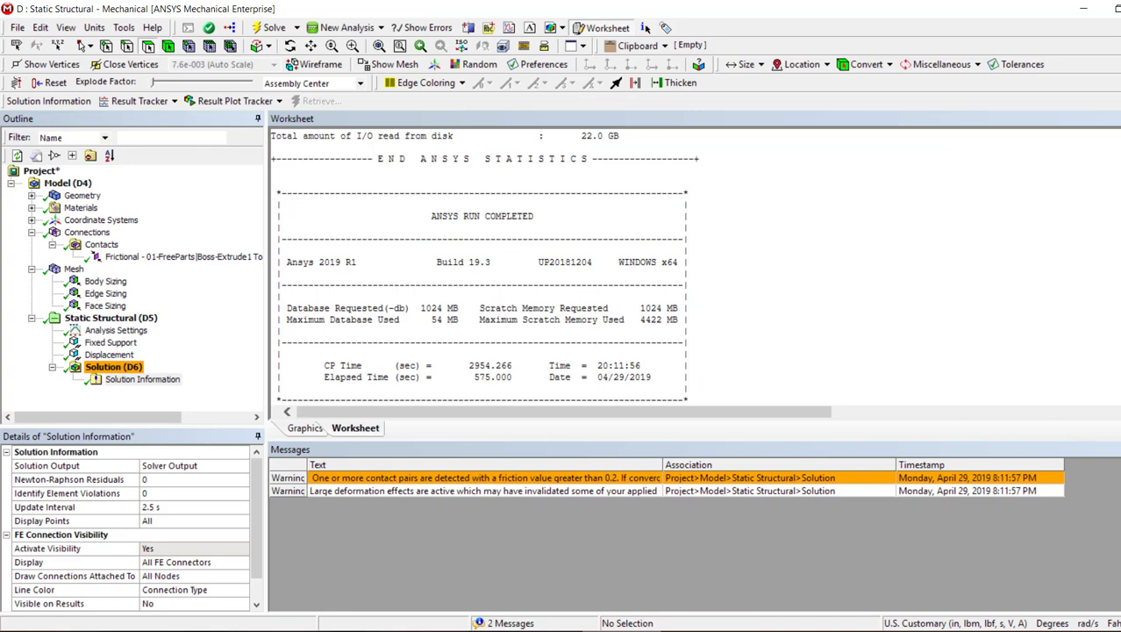
Step: Show the 94785-node, 20640-element mesh, zoom onto the cylinder top and highlight the lowest quality band
{"action": "left_click", "coordinate": [70, 269]}
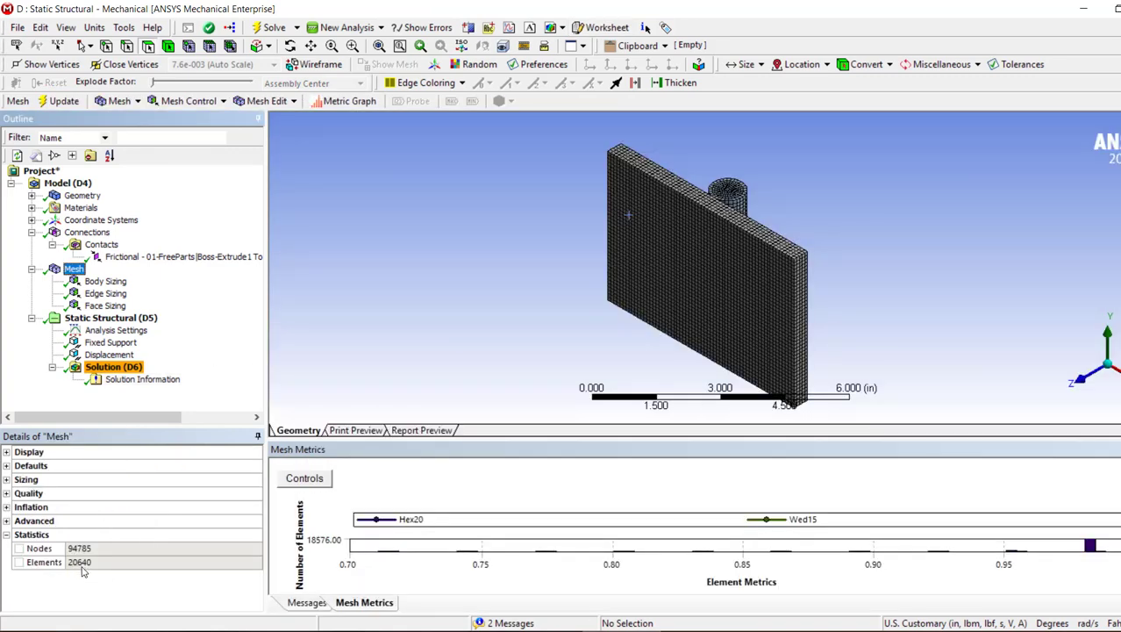
{"action": "left_click_drag", "start_coordinate": [788, 159], "coordinate": [688, 230]}
{"action": "left_click_drag", "start_coordinate": [856, 166], "coordinate": [530, 360]}
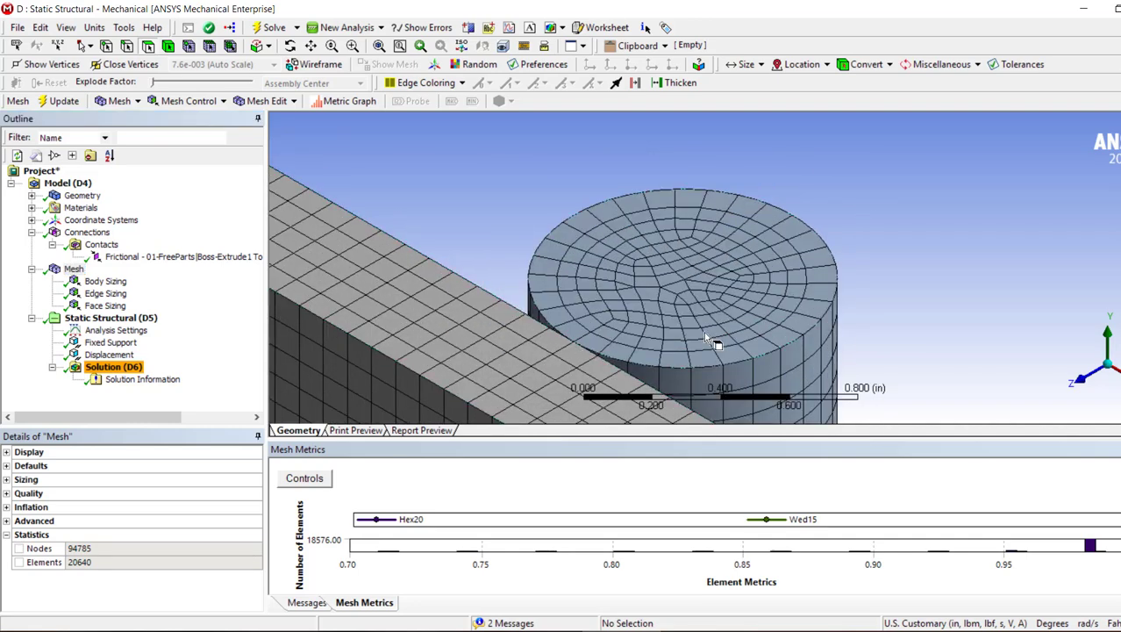
{"action": "middle_click_drag", "start_coordinate": [713, 340], "coordinate": [691, 261]}
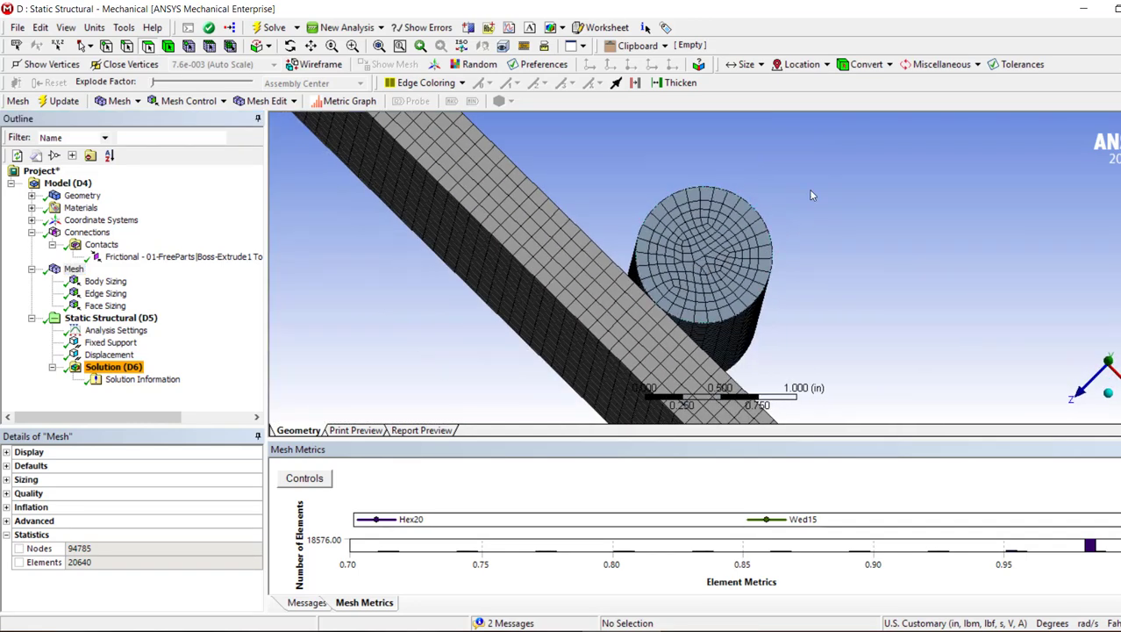
{"action": "left_click_drag", "start_coordinate": [816, 180], "coordinate": [634, 340]}
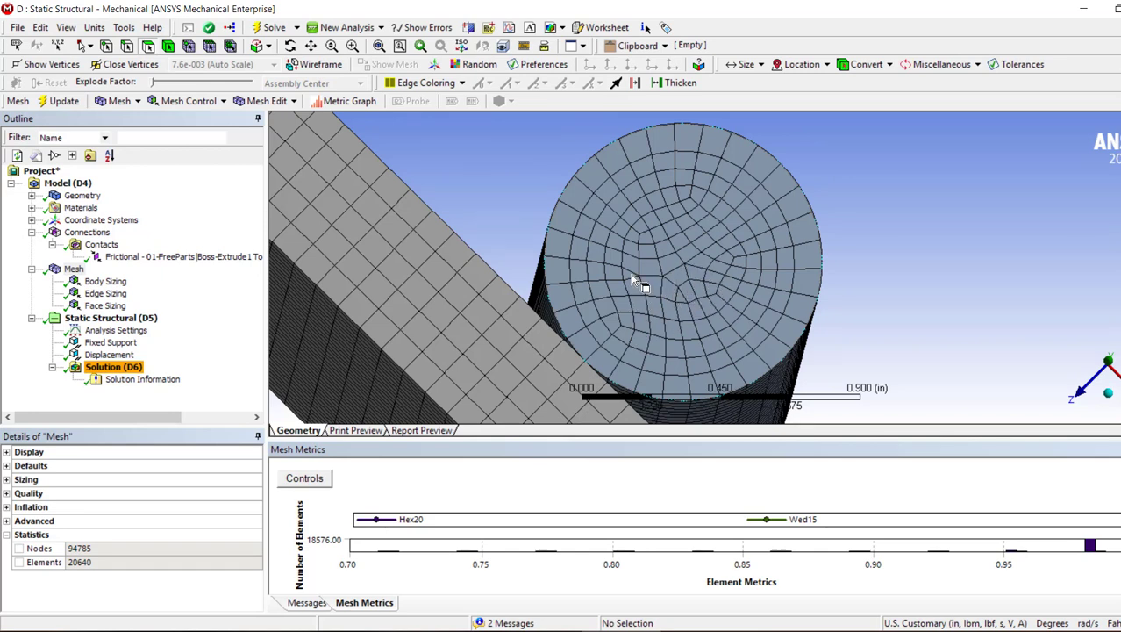
{"action": "left_click", "coordinate": [392, 553]}
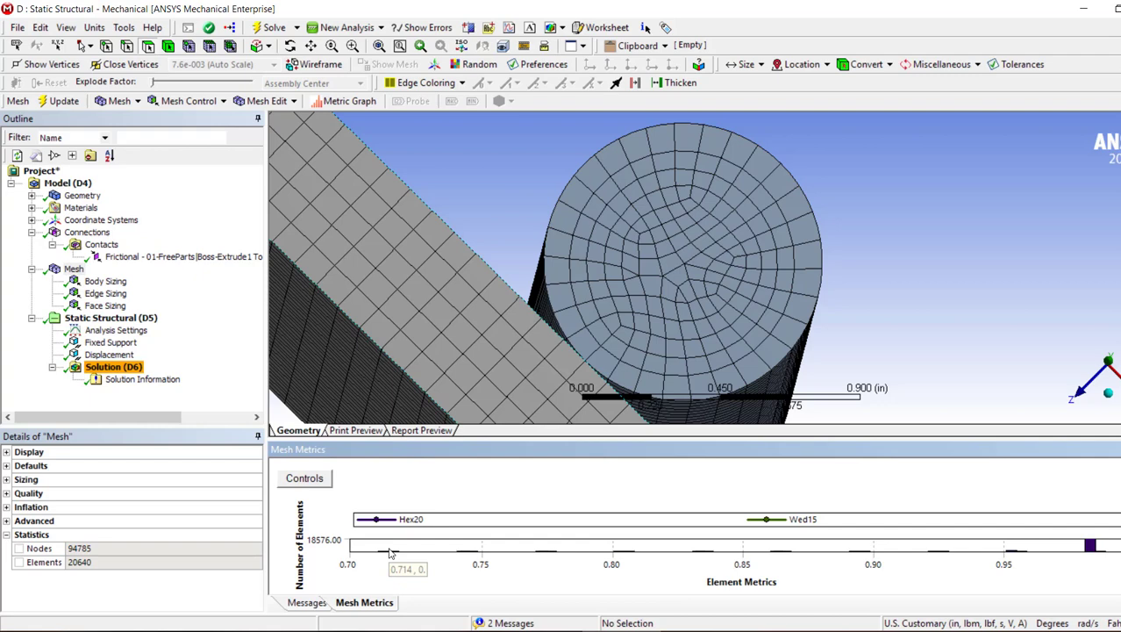
Step: Enlarge the quality chart, rotate upright, and check quality minimum 0.69903 and average 0.99042
{"action": "scroll", "coordinate": [660, 396], "scroll_direction": "down", "scroll_amount": 4}
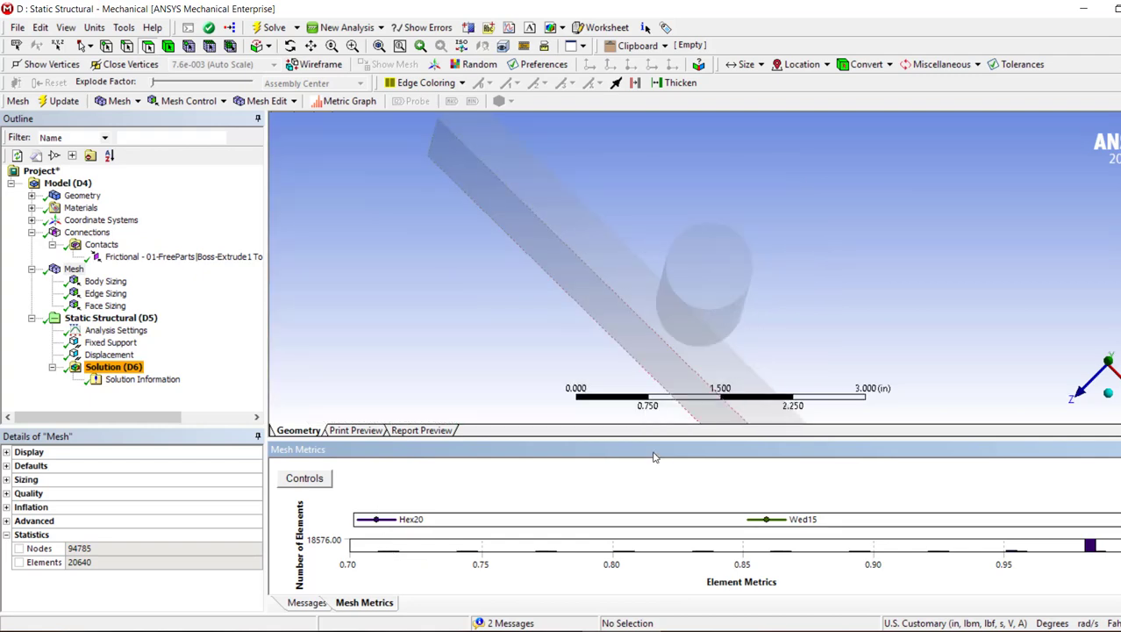
{"action": "left_click_drag", "start_coordinate": [657, 438], "coordinate": [657, 392]}
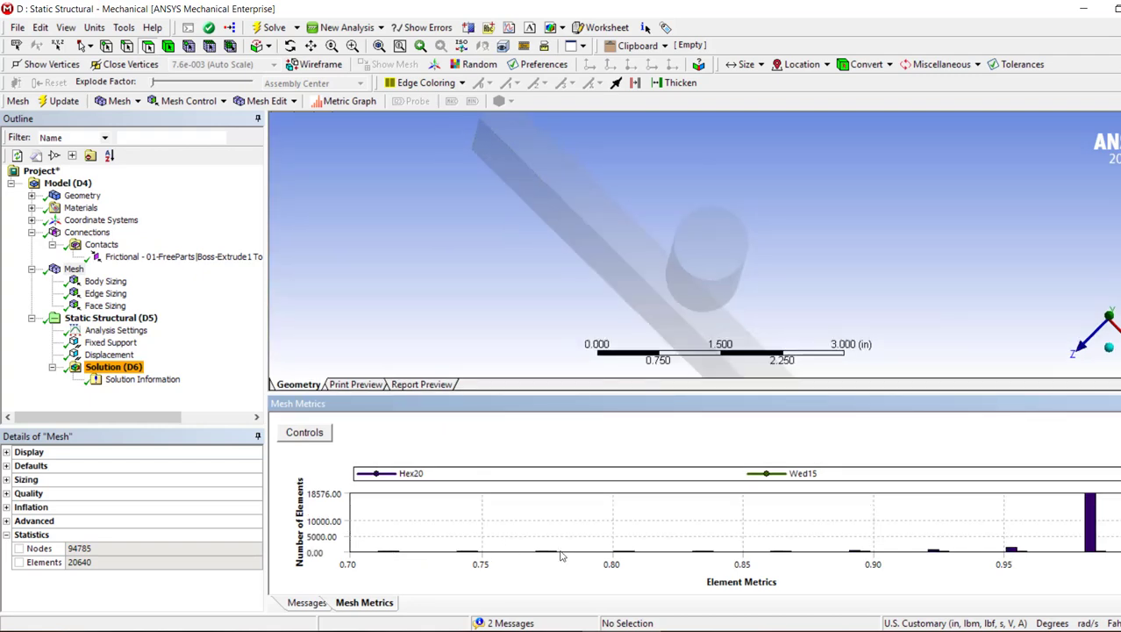
{"action": "middle_click_drag", "start_coordinate": [690, 270], "coordinate": [548, 197]}
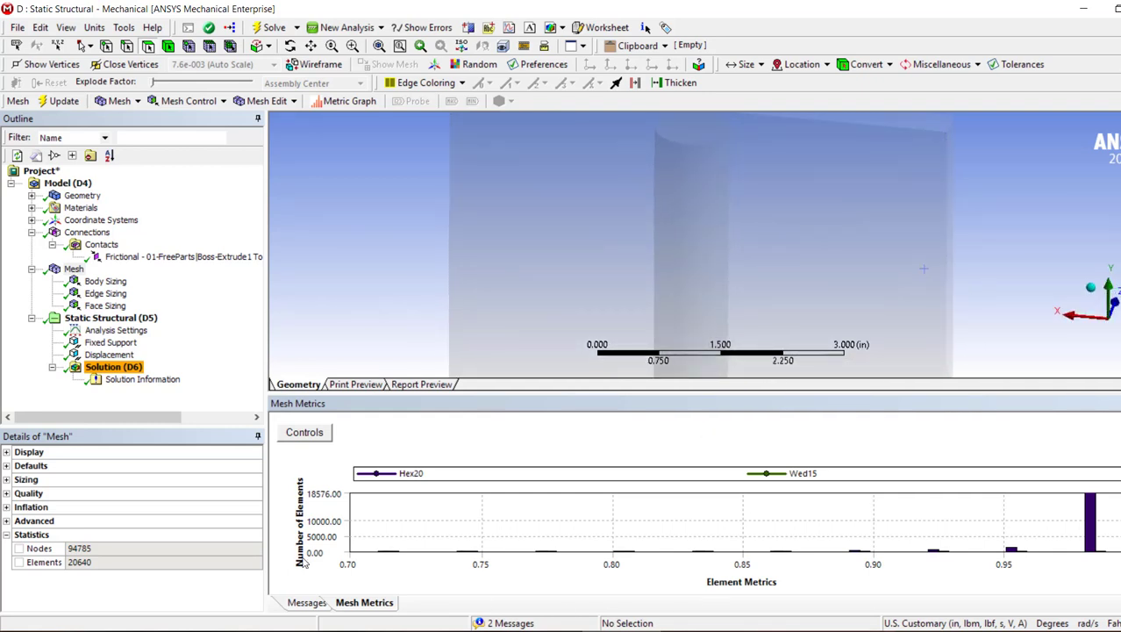
{"action": "left_click", "coordinate": [6, 495]}
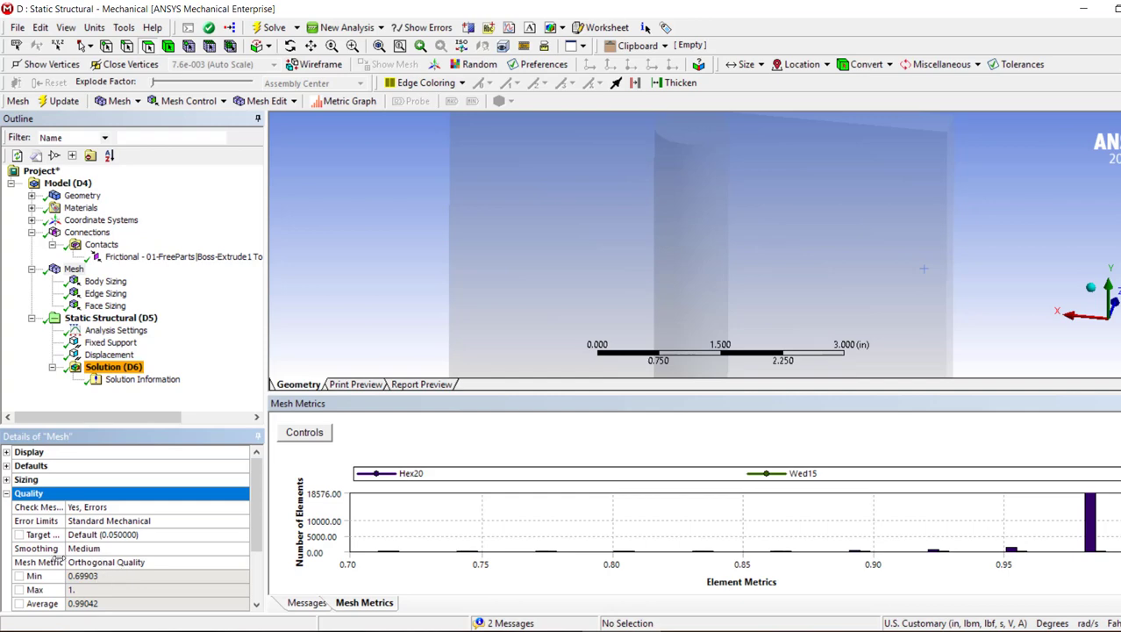
{"action": "left_click", "coordinate": [6, 494]}
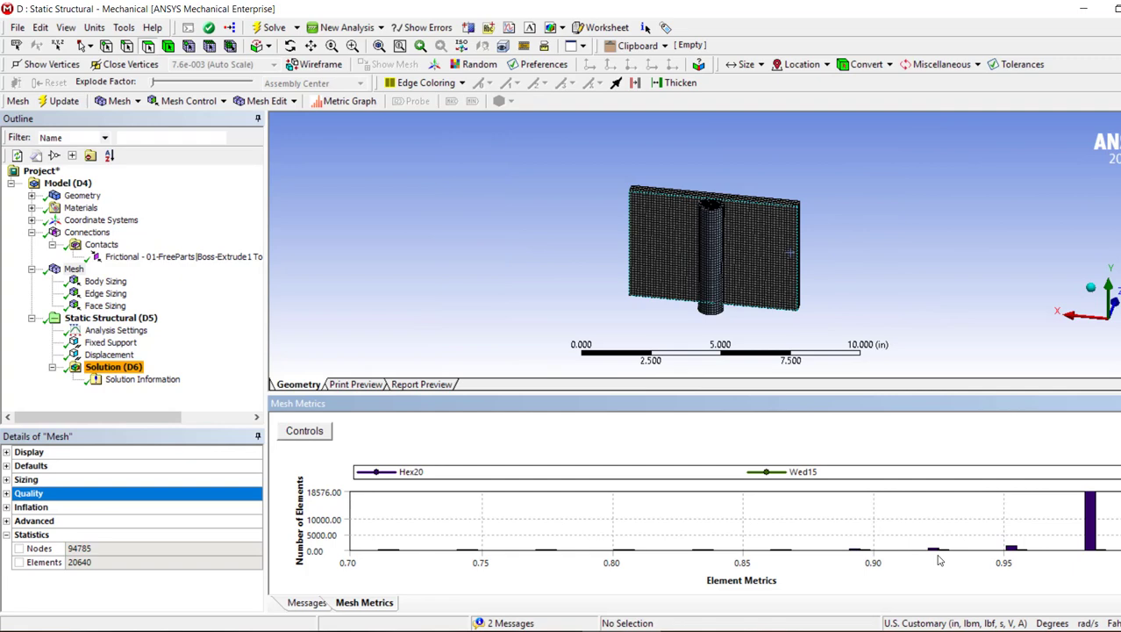
Step: Isolate the 0.92 and 0.95 quality-band elements on the cylinder, then clear the isolation
{"action": "left_click", "coordinate": [935, 551]}
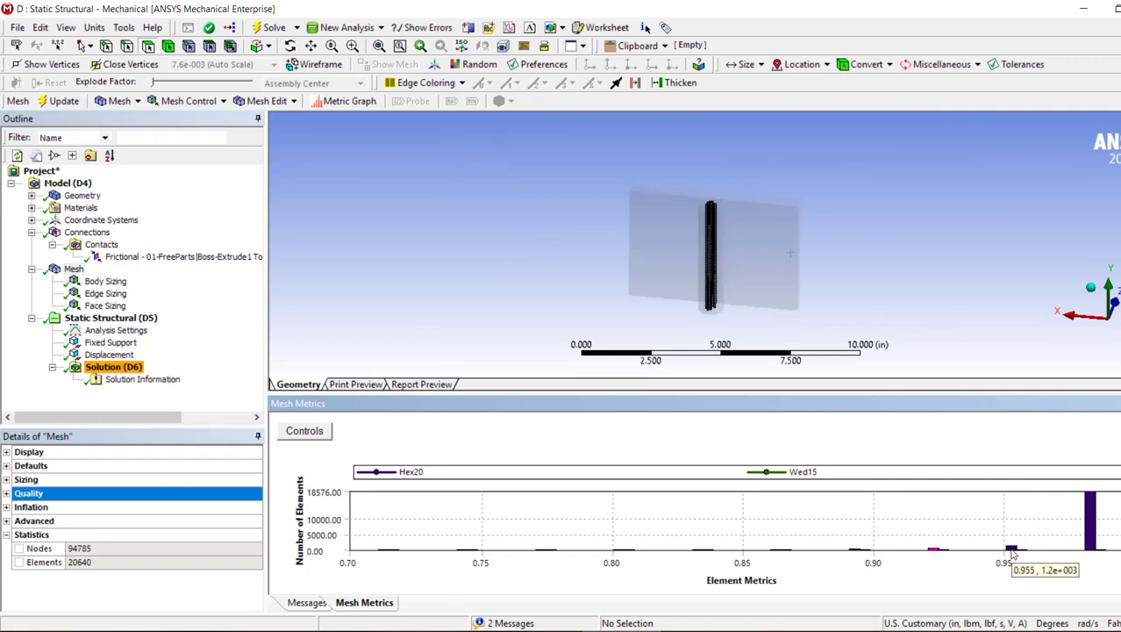
{"action": "left_click", "coordinate": [1011, 550]}
{"action": "scroll", "coordinate": [715, 250], "scroll_direction": "up", "scroll_amount": 8}
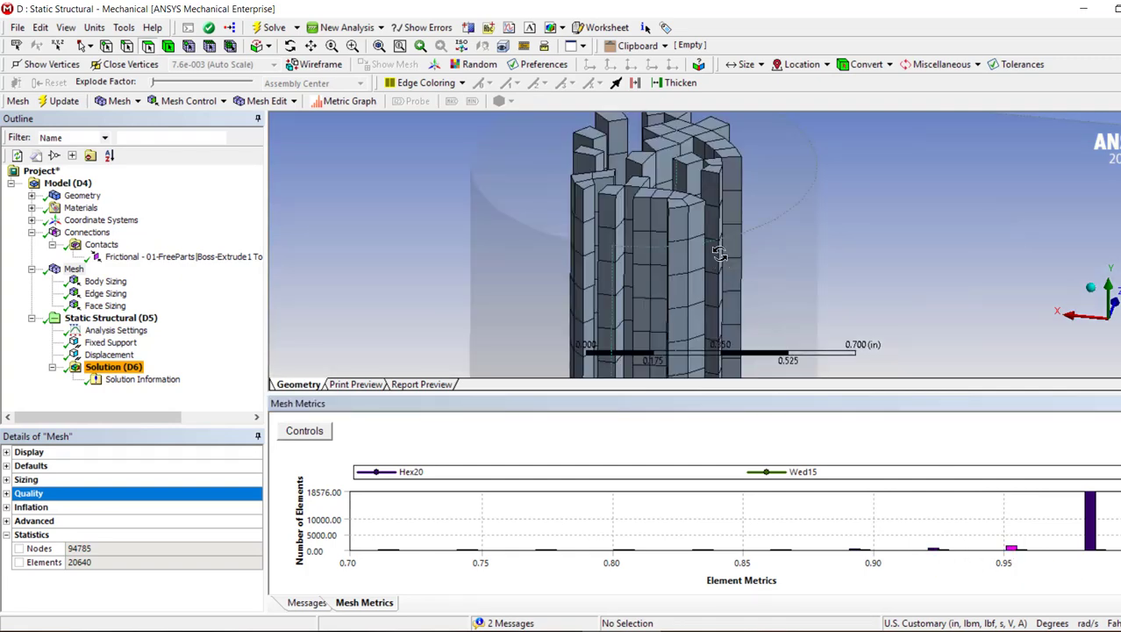
{"action": "middle_click_drag", "start_coordinate": [720, 245], "coordinate": [670, 231]}
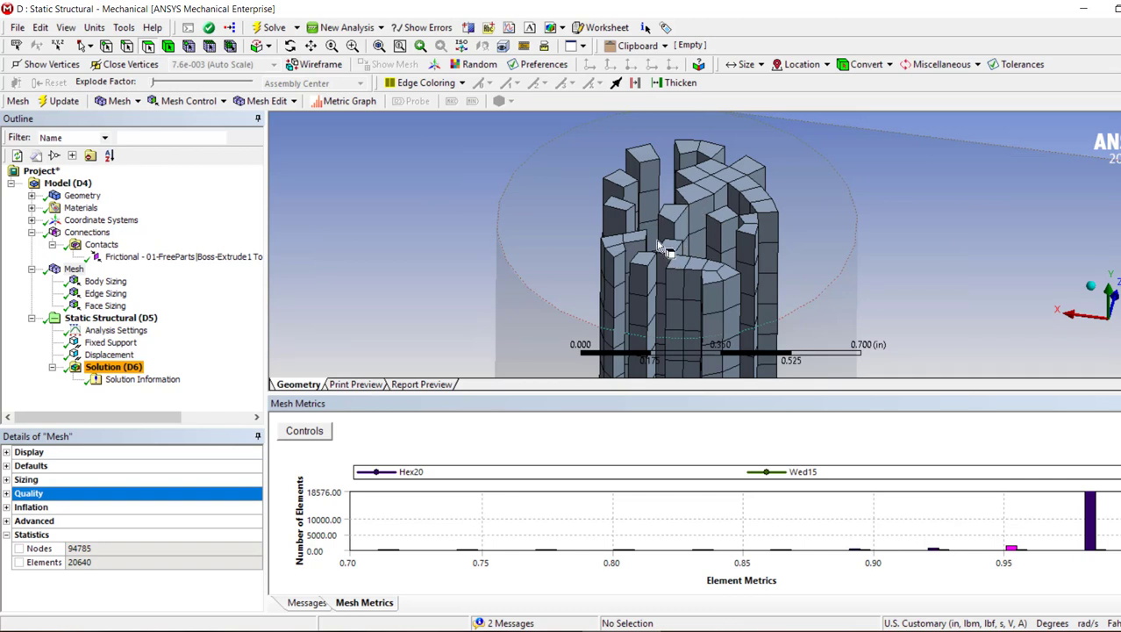
{"action": "left_click", "coordinate": [619, 493]}
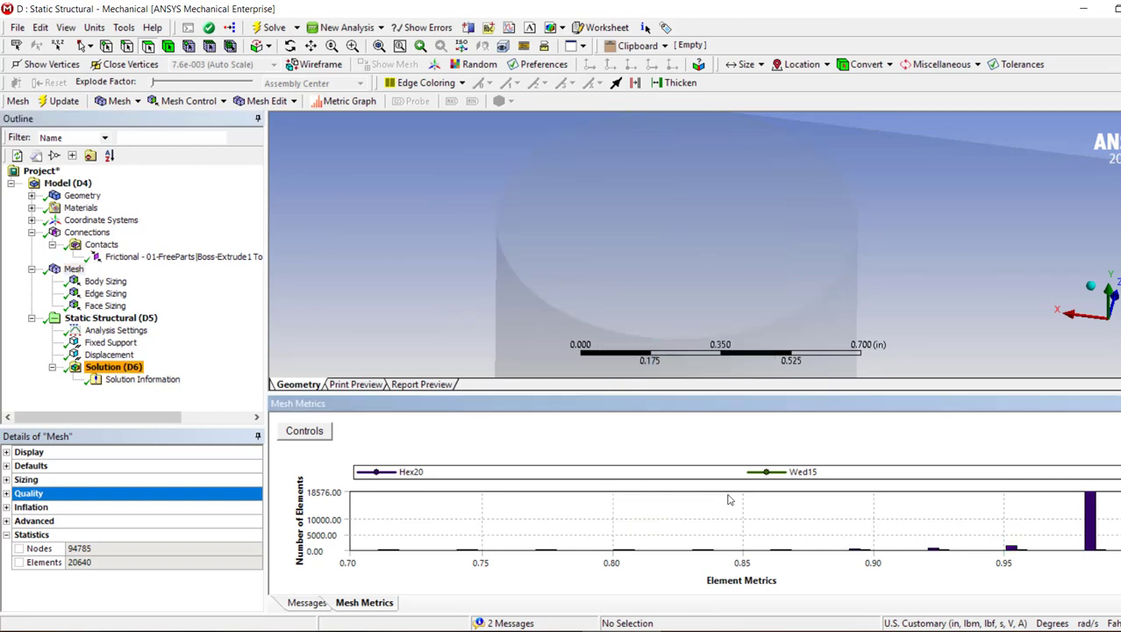
{"action": "scroll", "coordinate": [835, 222], "scroll_direction": "down", "scroll_amount": 5}
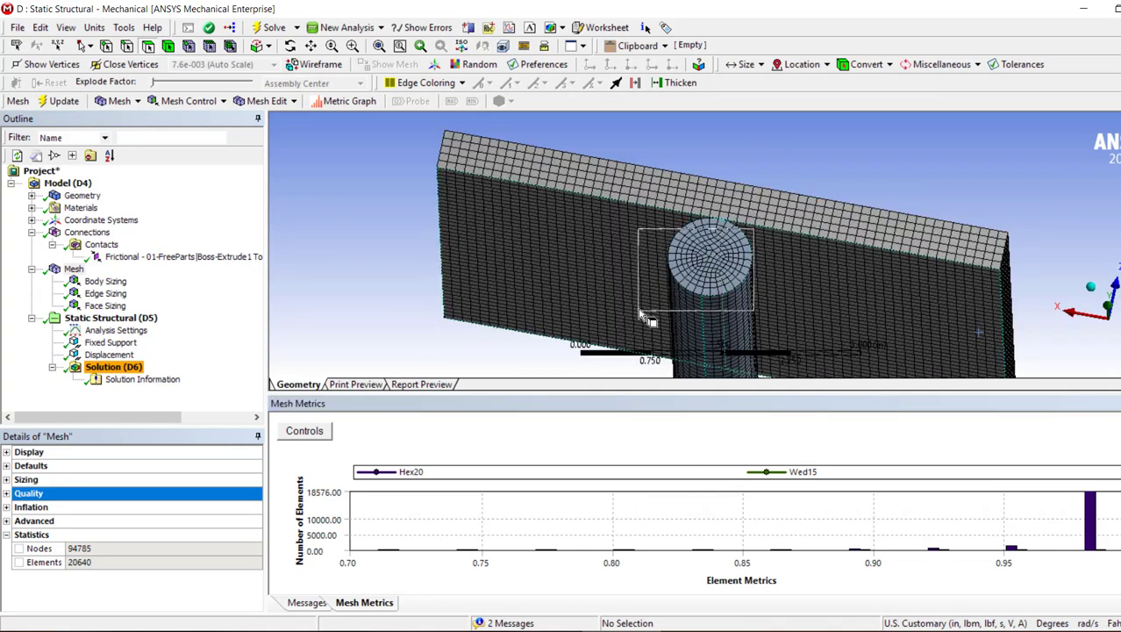
{"action": "scroll", "coordinate": [806, 289], "scroll_direction": "up", "scroll_amount": 5}
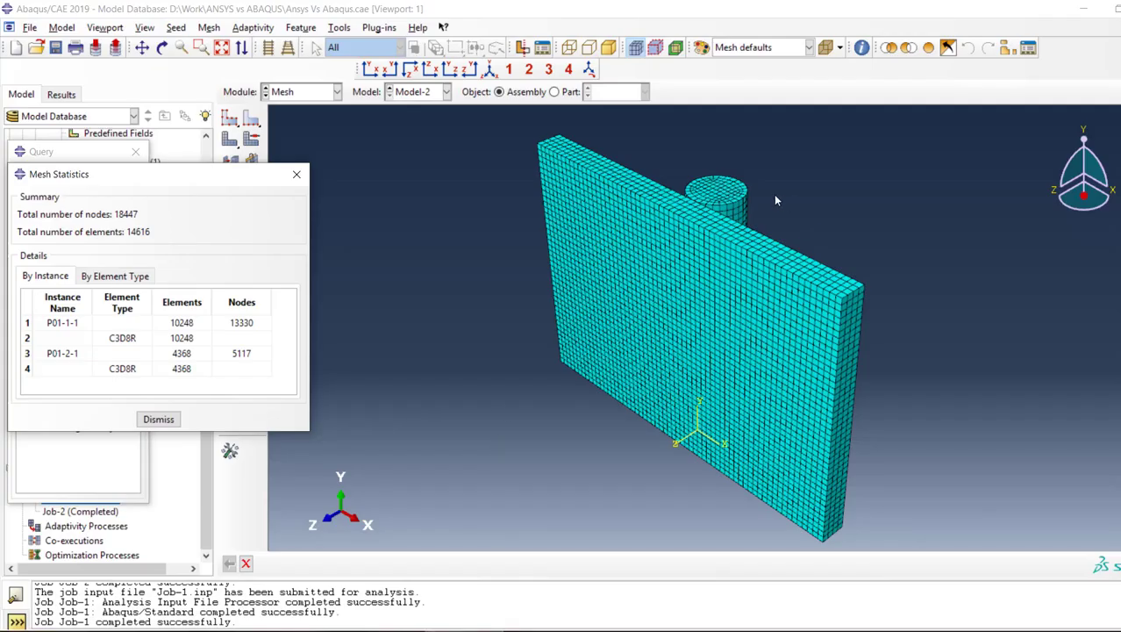
Step: Dismiss the Abaqus Mesh Statistics and Query dialogs
{"action": "left_click", "coordinate": [724, 203]}
{"action": "left_click", "coordinate": [297, 173]}
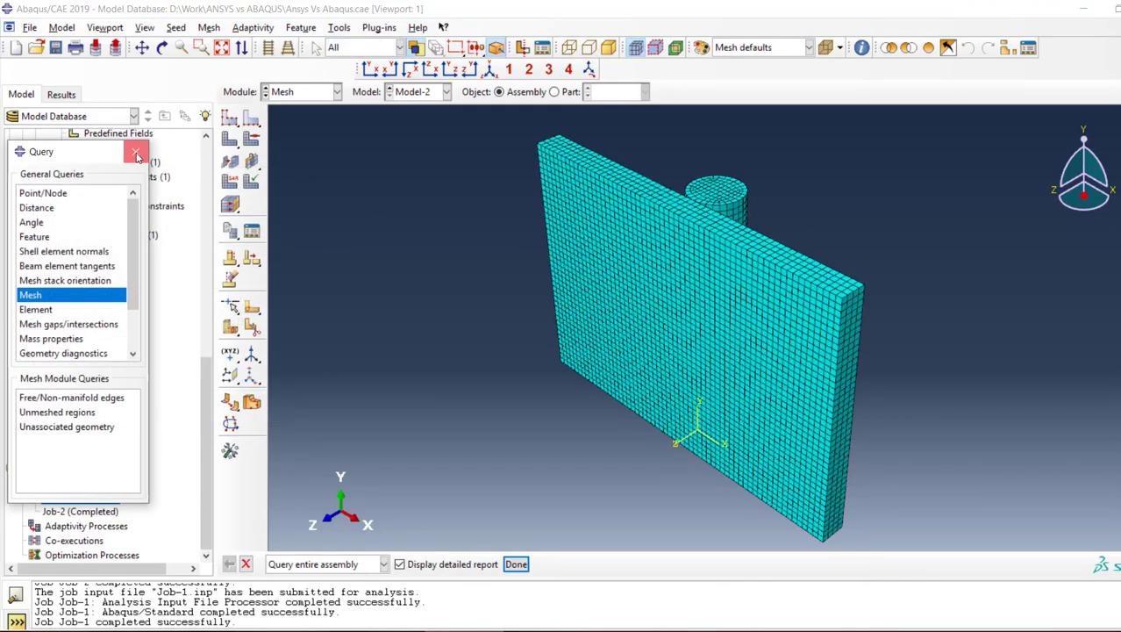
{"action": "left_click", "coordinate": [135, 151]}
Step: Zoom in on the cylinder's mesh at the plate edge, then return to ANSYS Mechanical
{"action": "left_click_drag", "start_coordinate": [681, 296], "coordinate": [684, 327], "text": "ctrl+alt"}
{"action": "scroll", "coordinate": [685, 289], "scroll_direction": "up", "scroll_amount": 5}
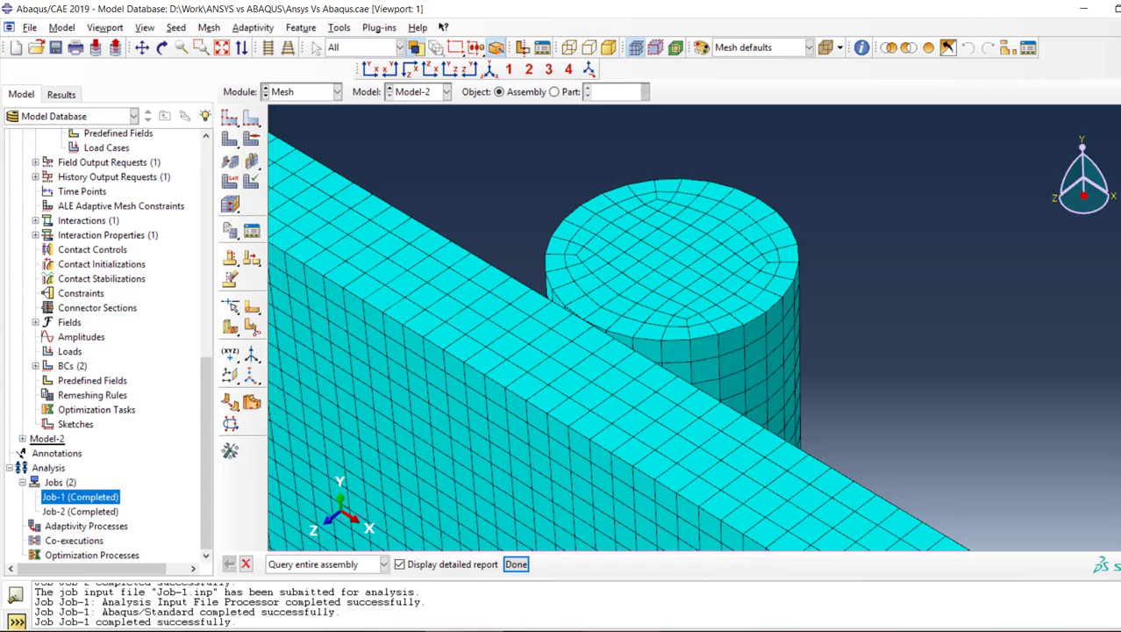
{"action": "left_click", "coordinate": [751, 589]}
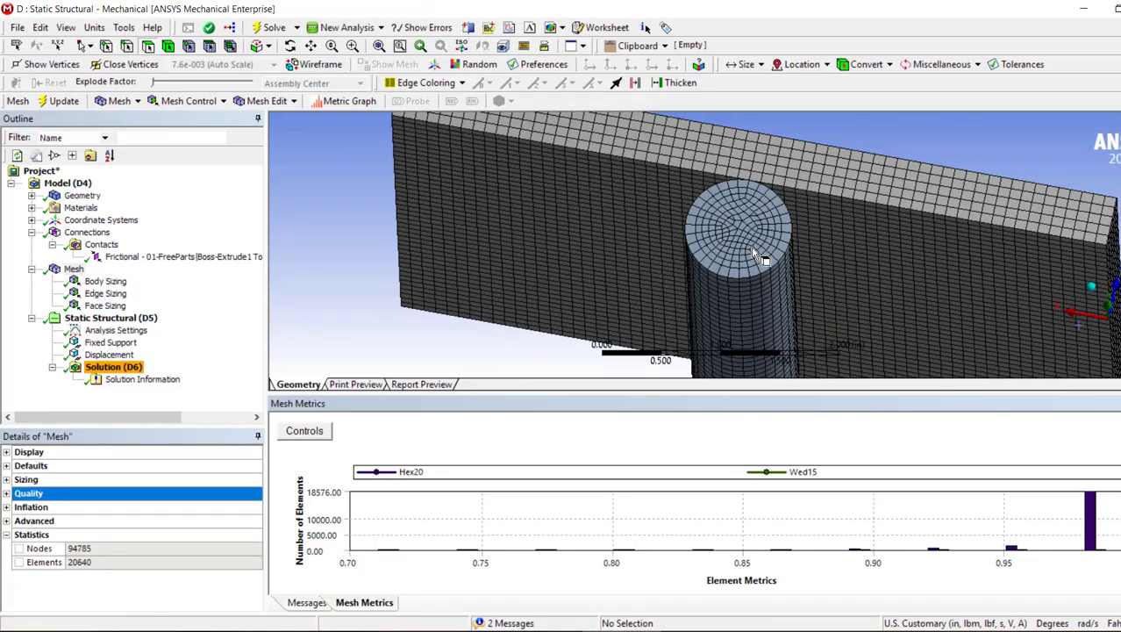
Step: Rotate the mesh to a side view, note the 20640 elements, and reopen the solver run summary
{"action": "middle_click_drag", "start_coordinate": [761, 257], "coordinate": [601, 258]}
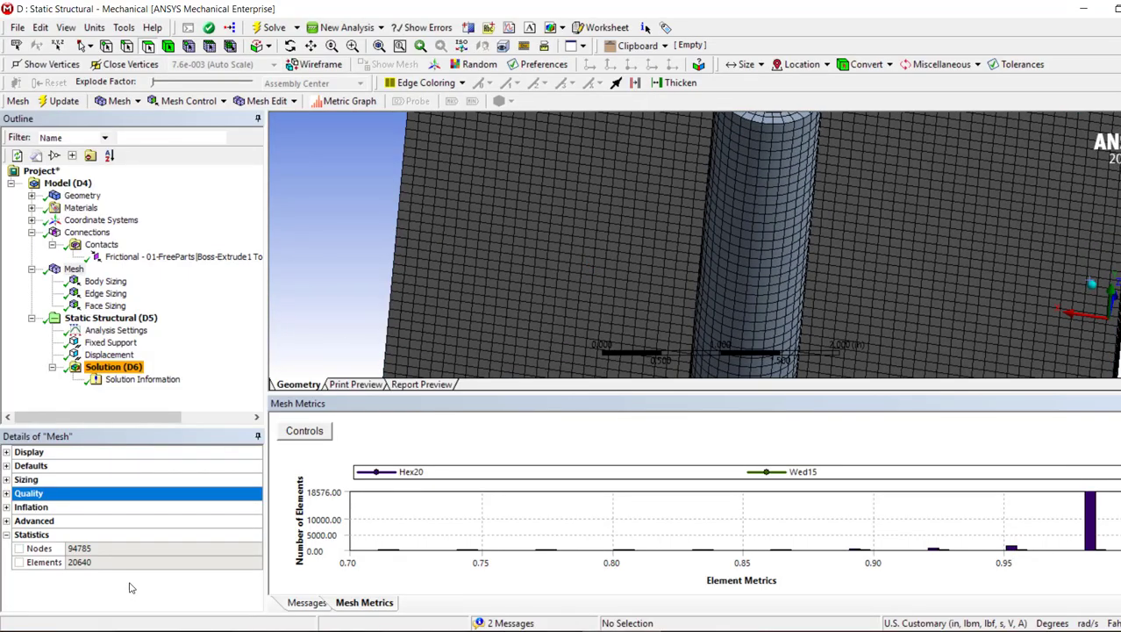
{"action": "left_click", "coordinate": [87, 563]}
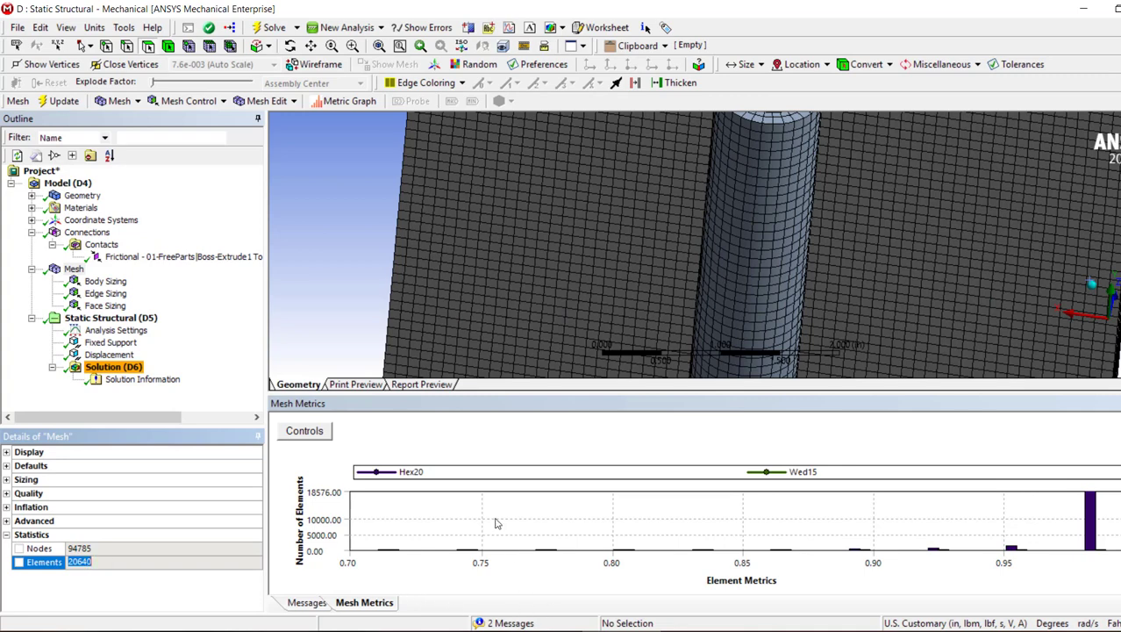
{"action": "left_click", "coordinate": [141, 379]}
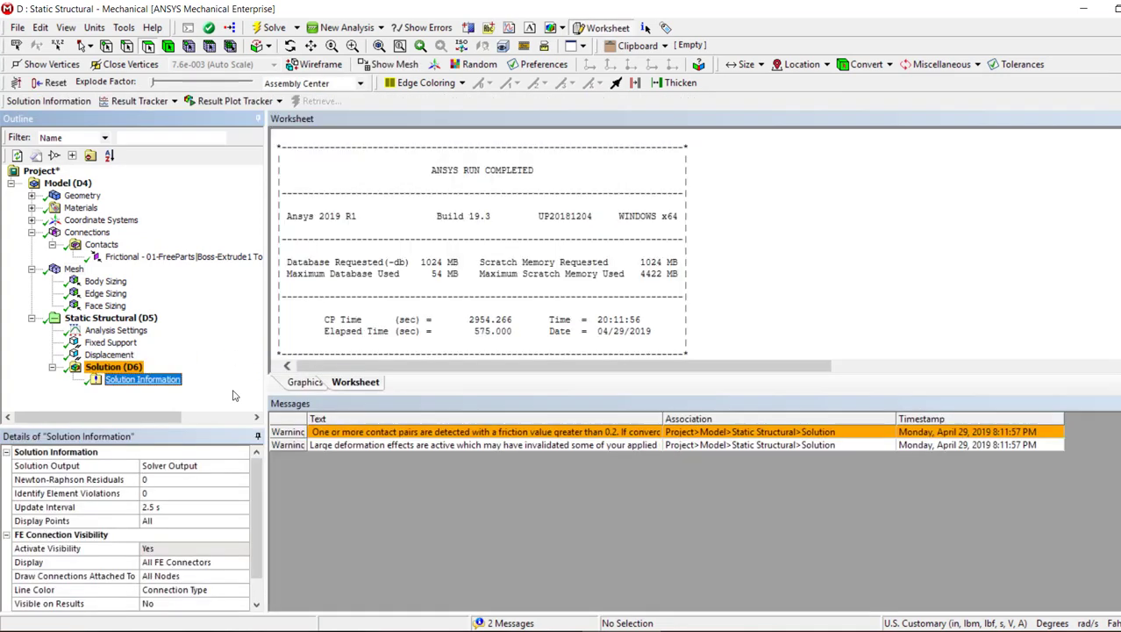
{"action": "left_click", "coordinate": [623, 298]}
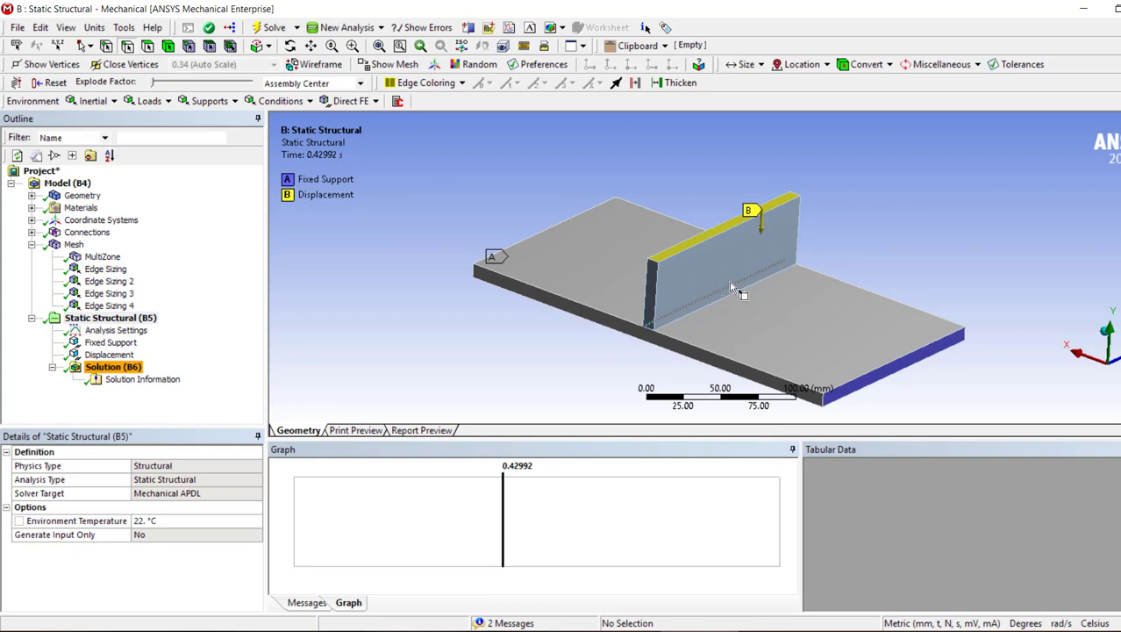
{"action": "scroll", "coordinate": [729, 280], "scroll_direction": "down", "scroll_amount": 2}
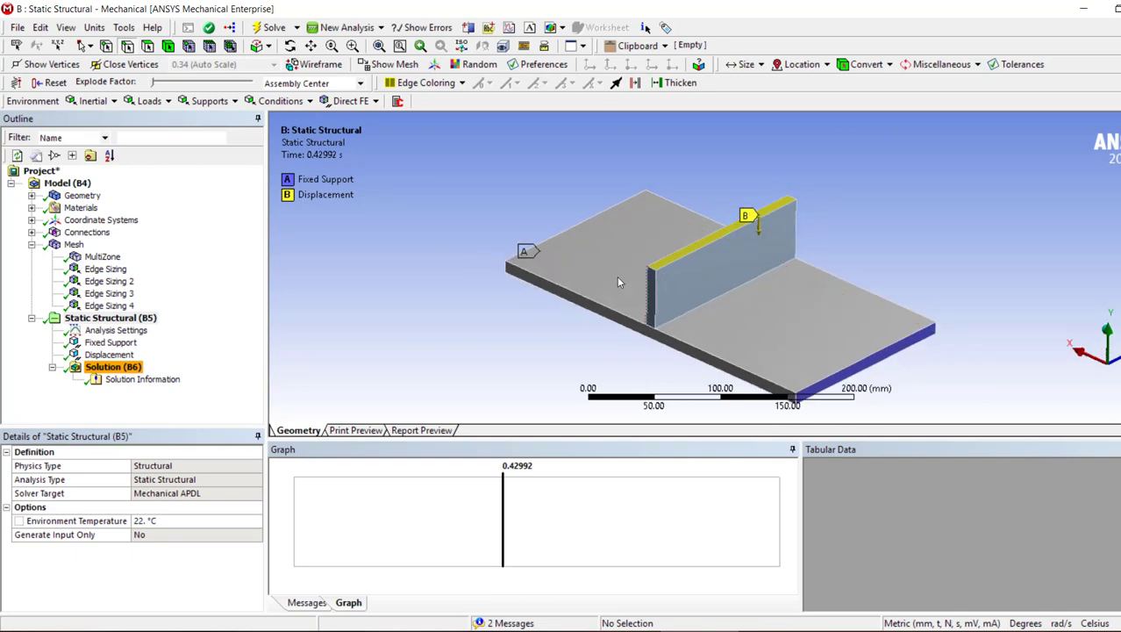
Step: Select the plate-and-wall Mesh and read its statistics: 78538 nodes and 16000 elements
{"action": "left_click", "coordinate": [73, 246]}
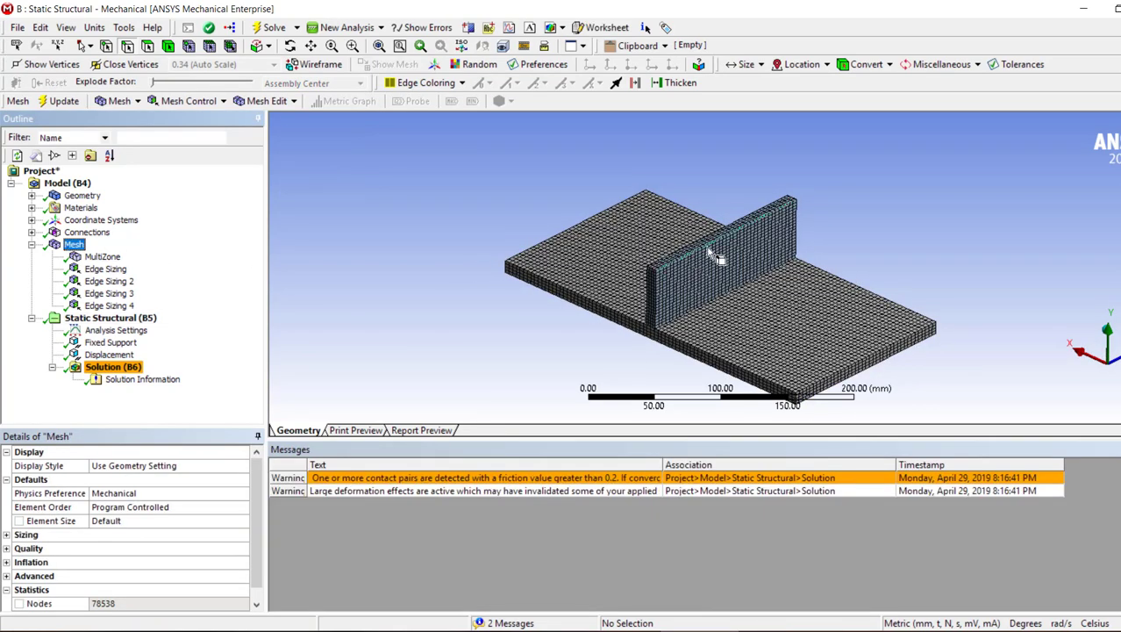
{"action": "scroll", "coordinate": [683, 335], "scroll_direction": "up", "scroll_amount": 3}
{"action": "scroll", "coordinate": [755, 298], "scroll_direction": "down", "scroll_amount": 4}
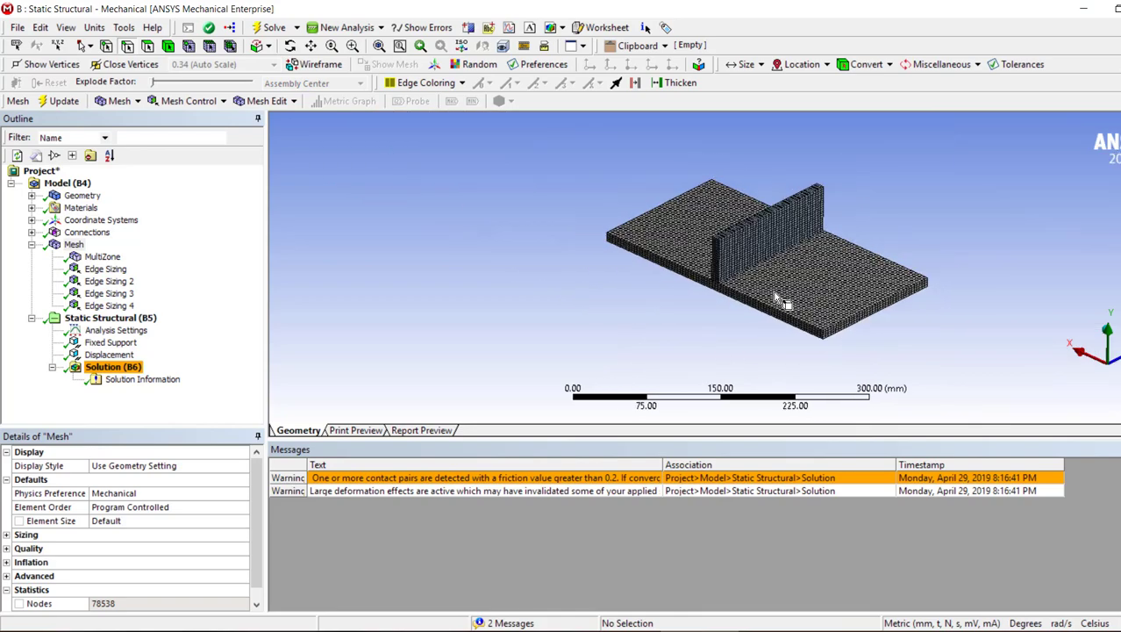
{"action": "scroll", "coordinate": [682, 307], "scroll_direction": "up", "scroll_amount": 5}
{"action": "scroll", "coordinate": [683, 307], "scroll_direction": "down", "scroll_amount": 3}
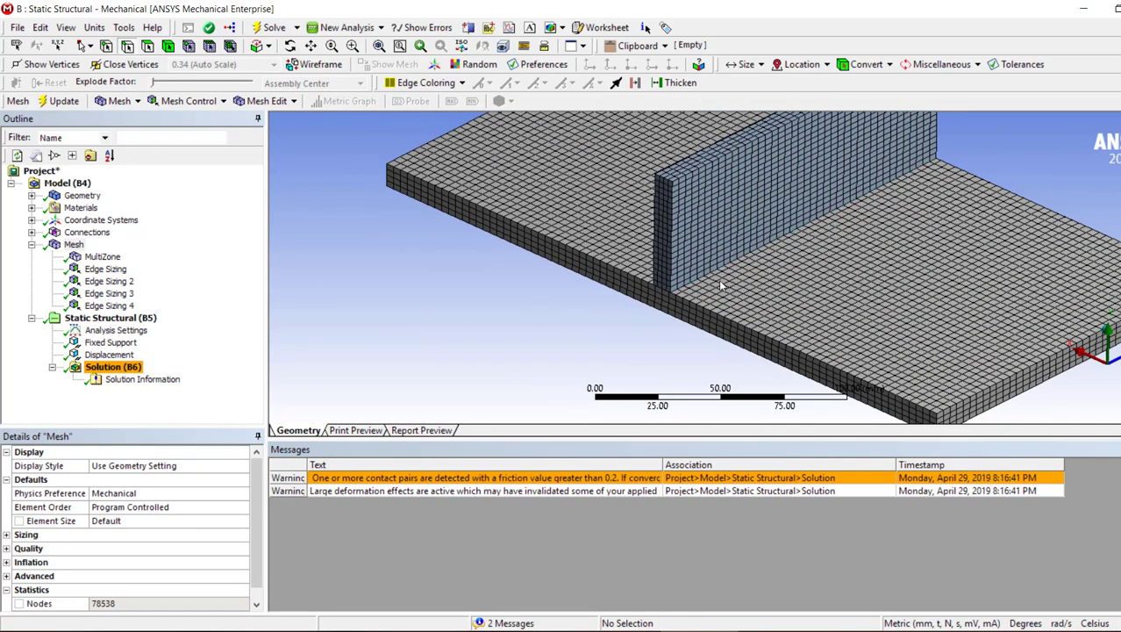
{"action": "scroll", "coordinate": [65, 559], "scroll_direction": "down", "scroll_amount": 1}
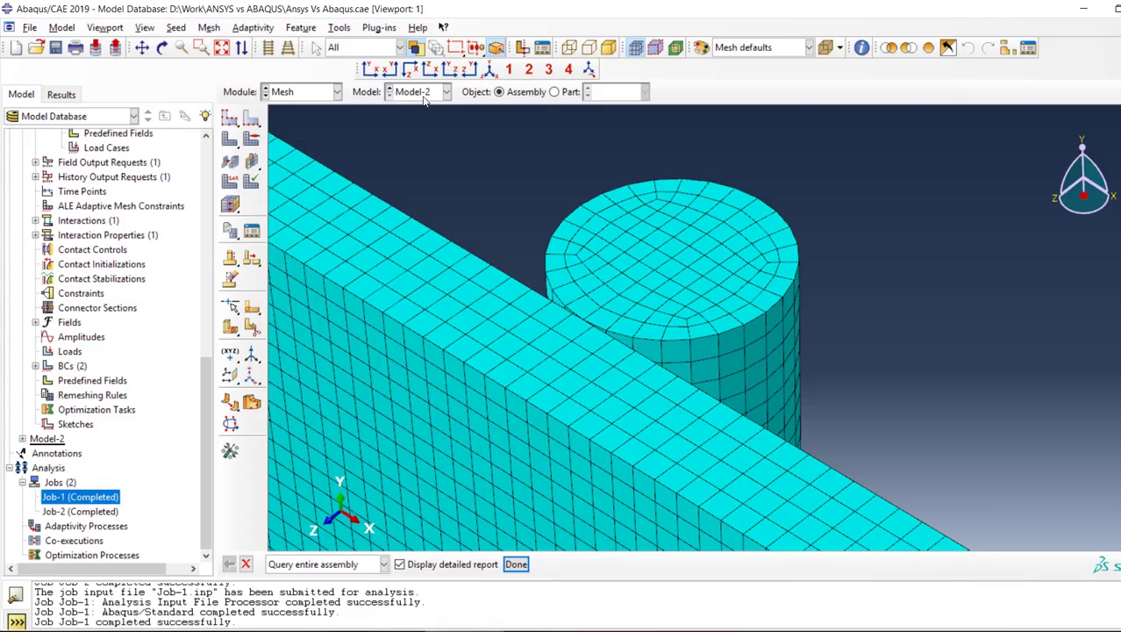
Step: Switch to Model-1 and query its mesh by element type: 20910 nodes, 16000 C3D8R elements
{"action": "left_click", "coordinate": [425, 95]}
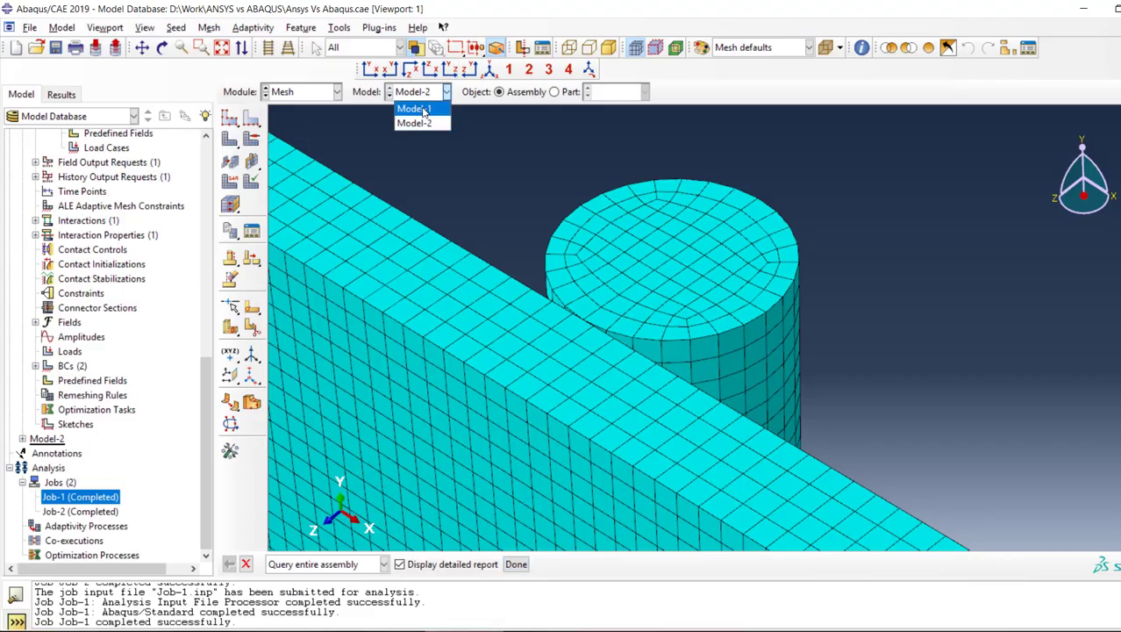
{"action": "left_click", "coordinate": [428, 108]}
{"action": "left_click", "coordinate": [862, 48]}
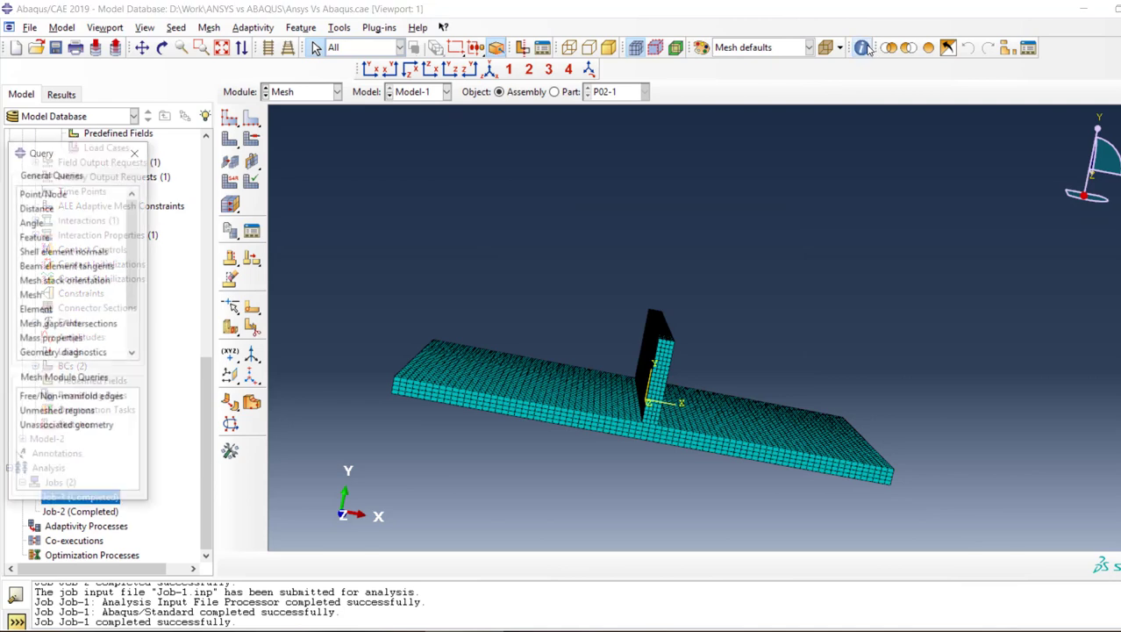
{"action": "left_click", "coordinate": [40, 297]}
{"action": "left_click", "coordinate": [484, 569]}
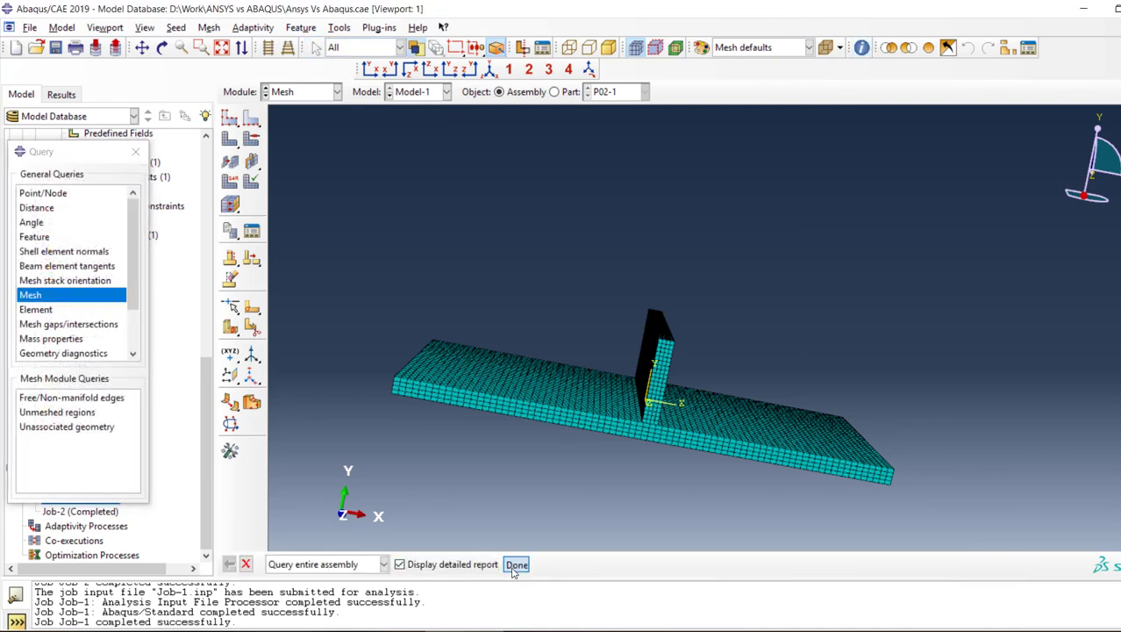
{"action": "left_click", "coordinate": [514, 566]}
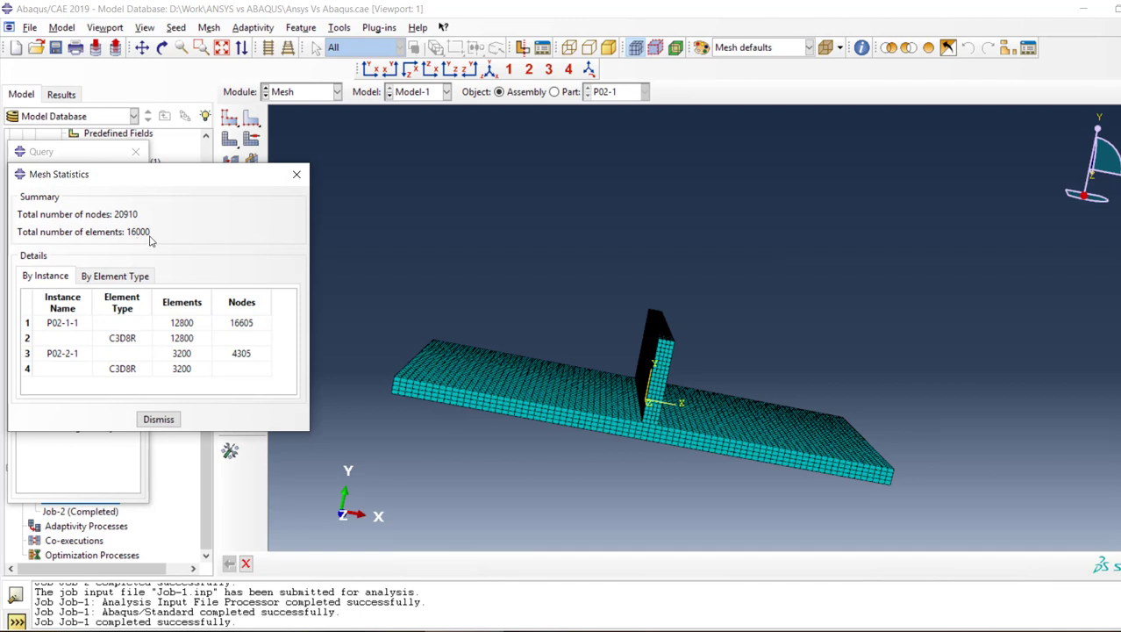
{"action": "left_click", "coordinate": [115, 276]}
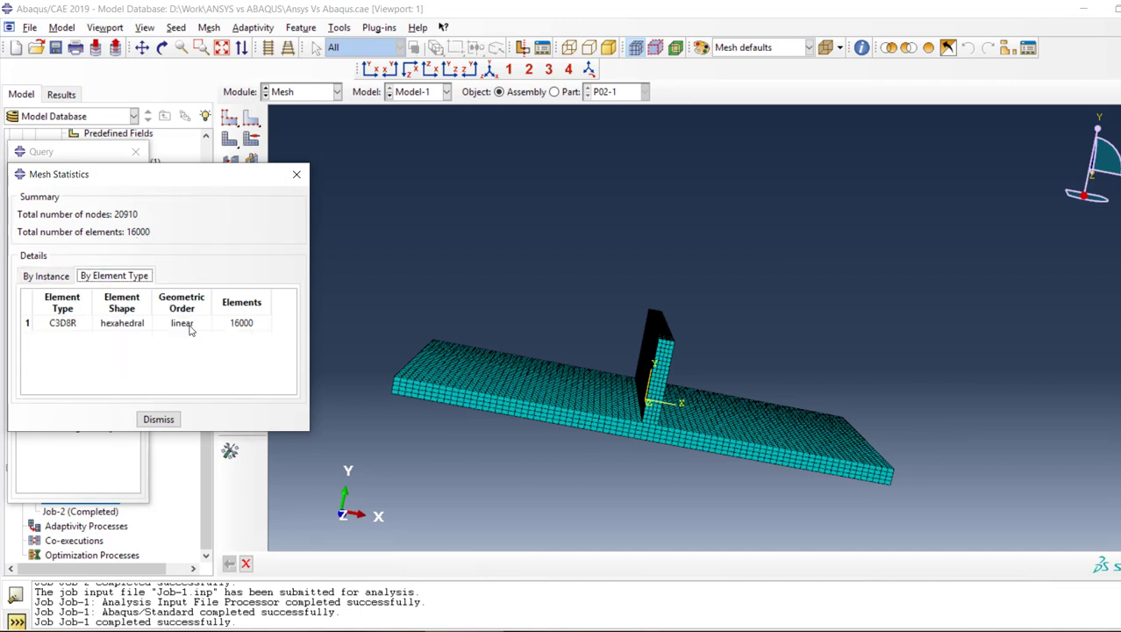
{"action": "left_click", "coordinate": [297, 173]}
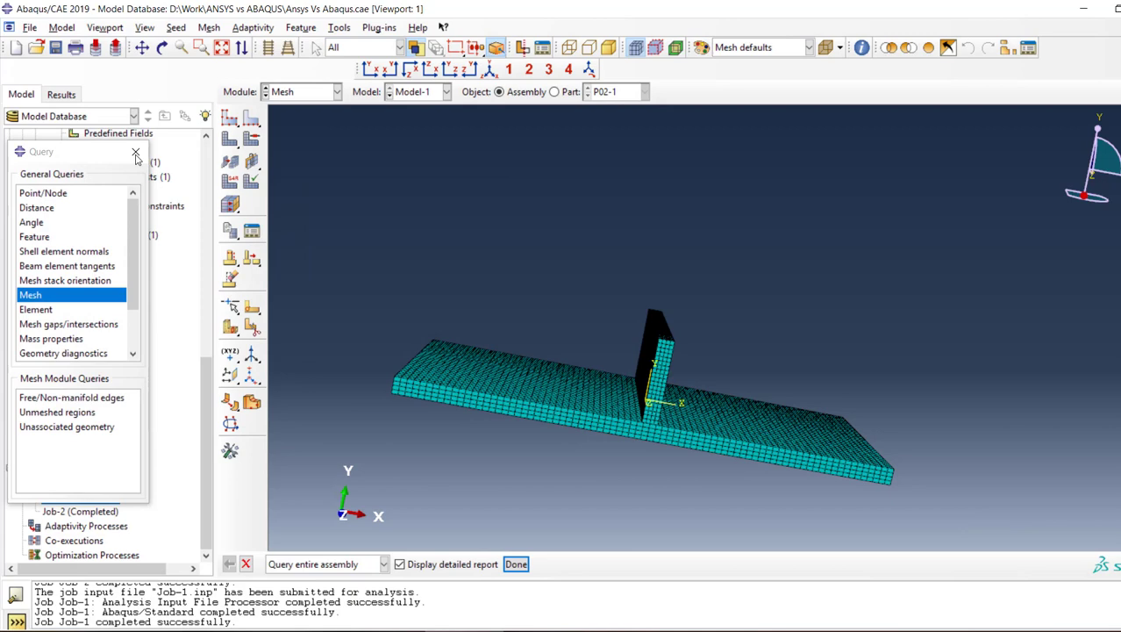
{"action": "left_click", "coordinate": [135, 152]}
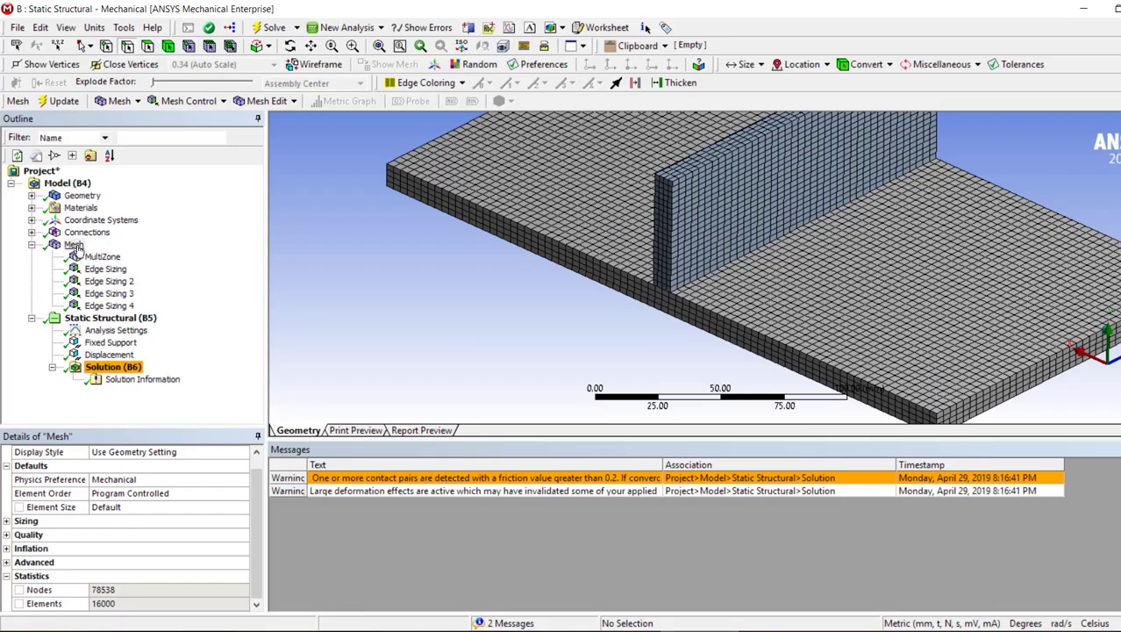
Step: Inspect the Fixed Support, the −10 mm Y Displacement and the Frictional contact (coefficient 0.25)
{"action": "left_click", "coordinate": [110, 342]}
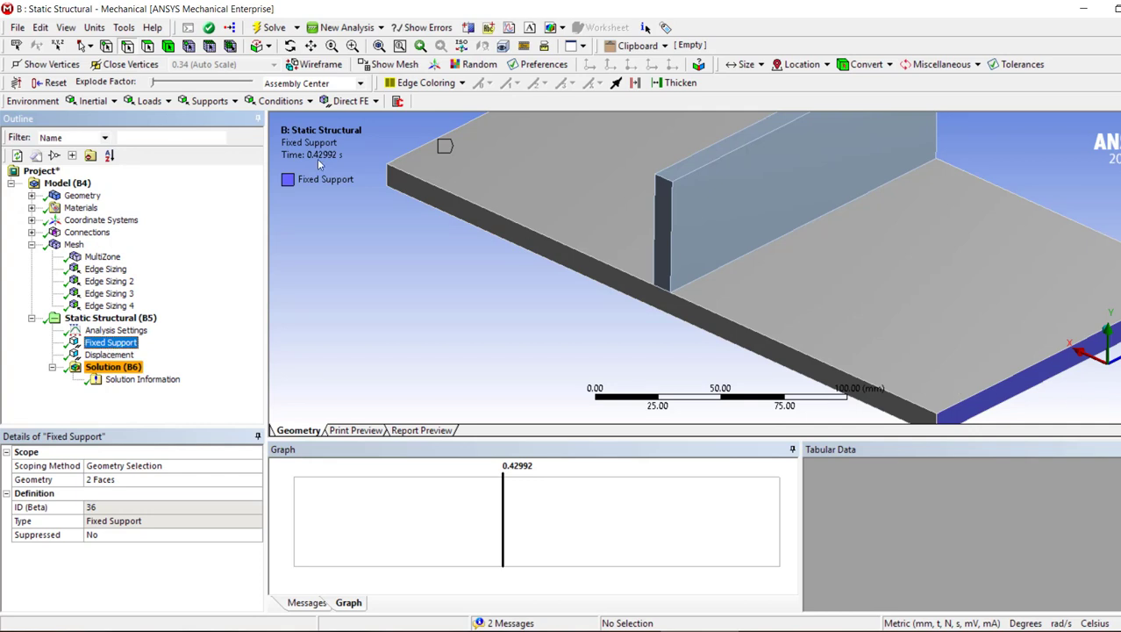
{"action": "left_click", "coordinate": [109, 354]}
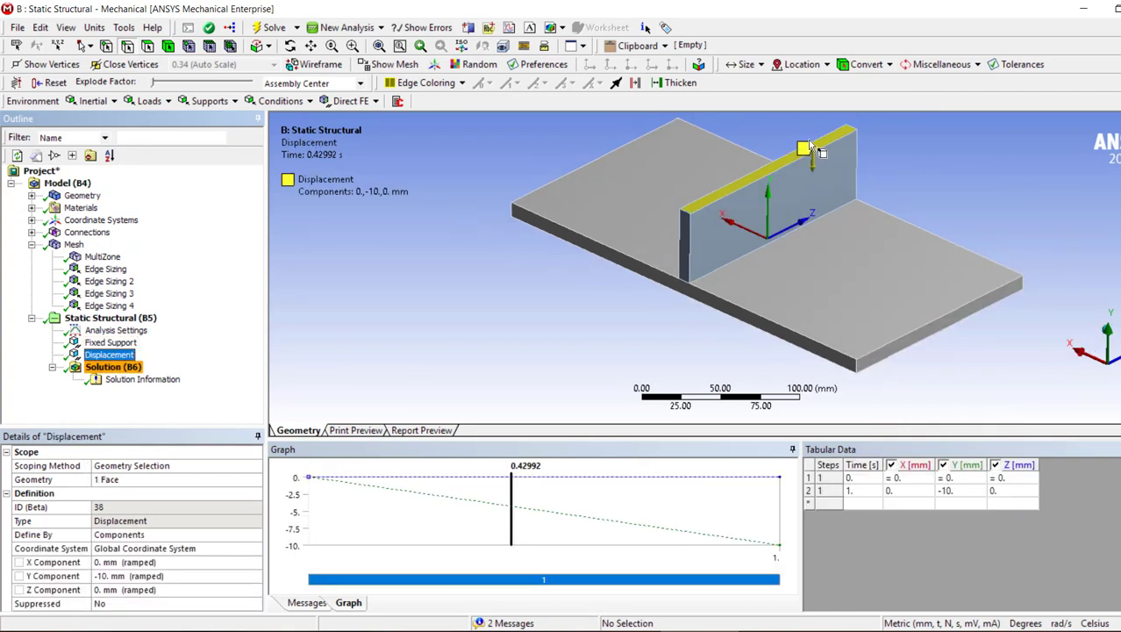
{"action": "double_click", "coordinate": [55, 233]}
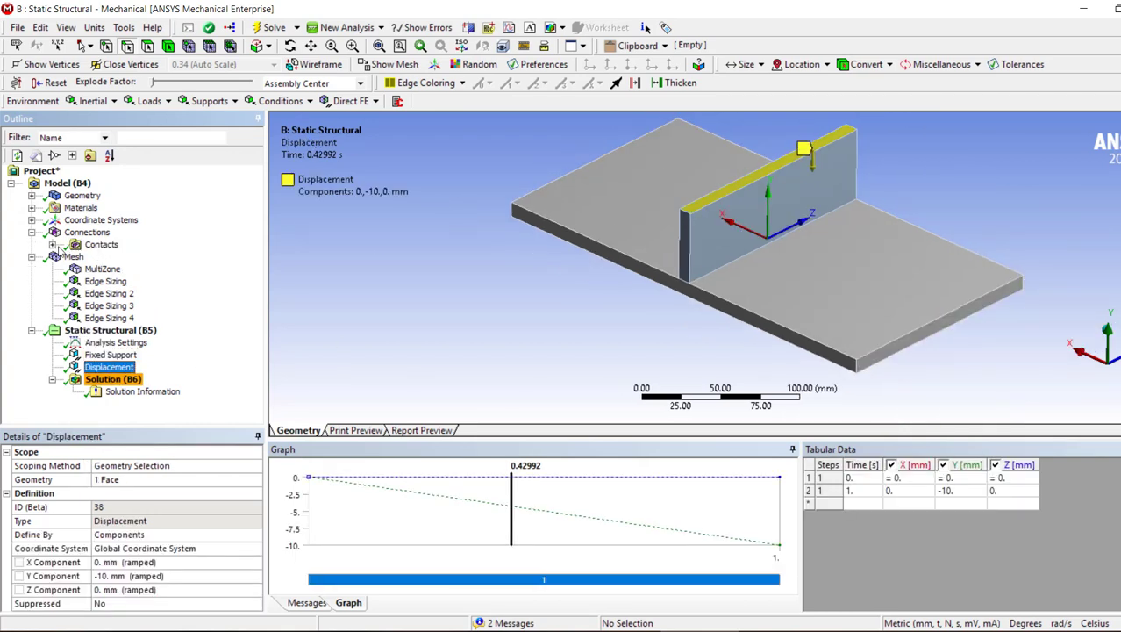
{"action": "left_click", "coordinate": [52, 243]}
{"action": "left_click", "coordinate": [123, 257]}
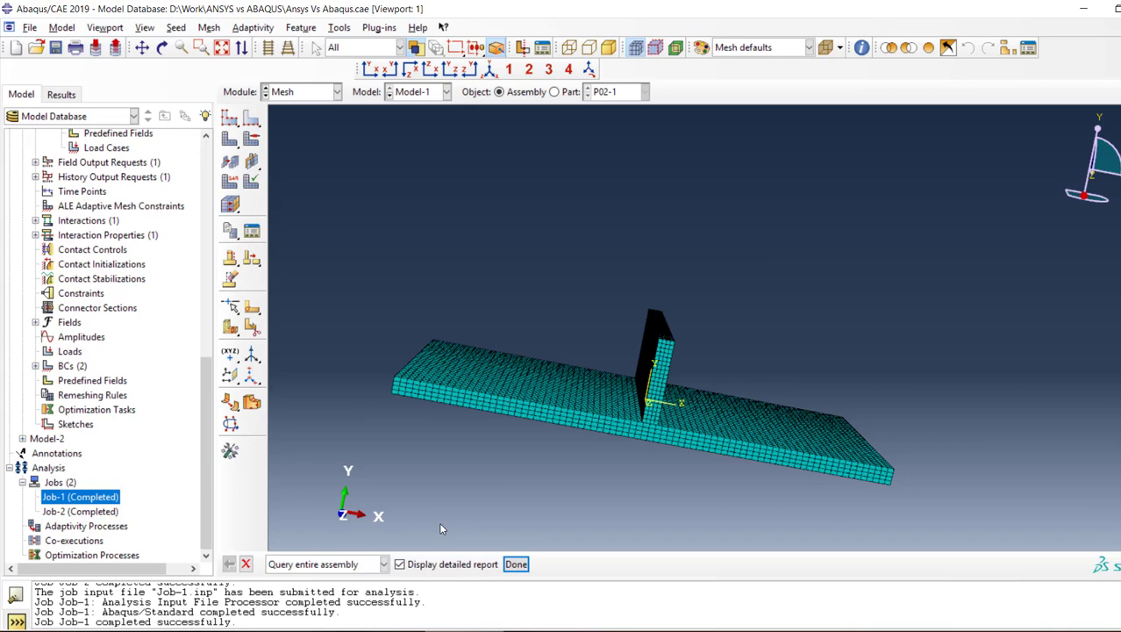
Step: Expand Model-1's Materials and Sections in the model tree to show the plate's material and section
{"action": "scroll", "coordinate": [97, 379], "scroll_direction": "up", "scroll_amount": 7}
{"action": "scroll", "coordinate": [97, 379], "scroll_direction": "up", "scroll_amount": 4}
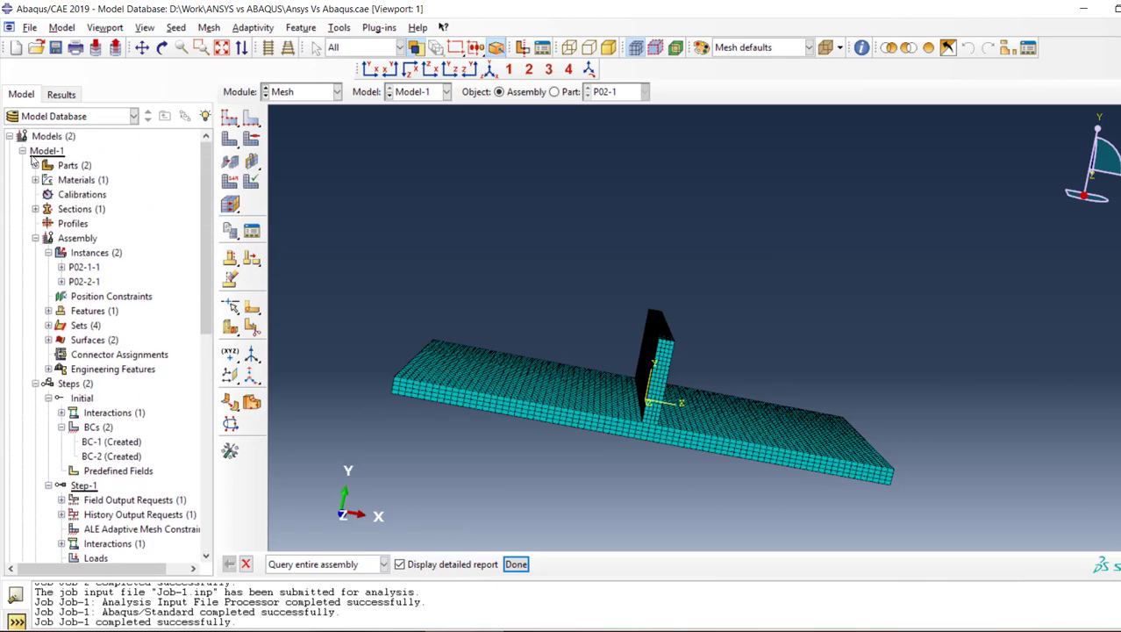
{"action": "left_click", "coordinate": [35, 180]}
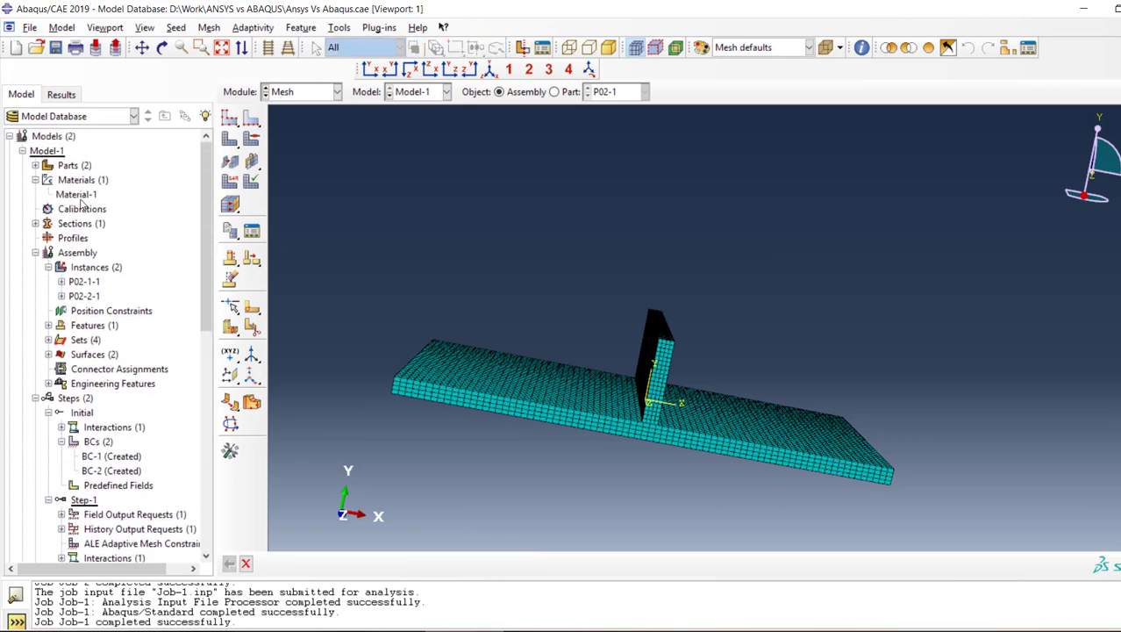
{"action": "left_click", "coordinate": [38, 222]}
{"action": "scroll", "coordinate": [67, 225], "scroll_direction": "down", "scroll_amount": 2}
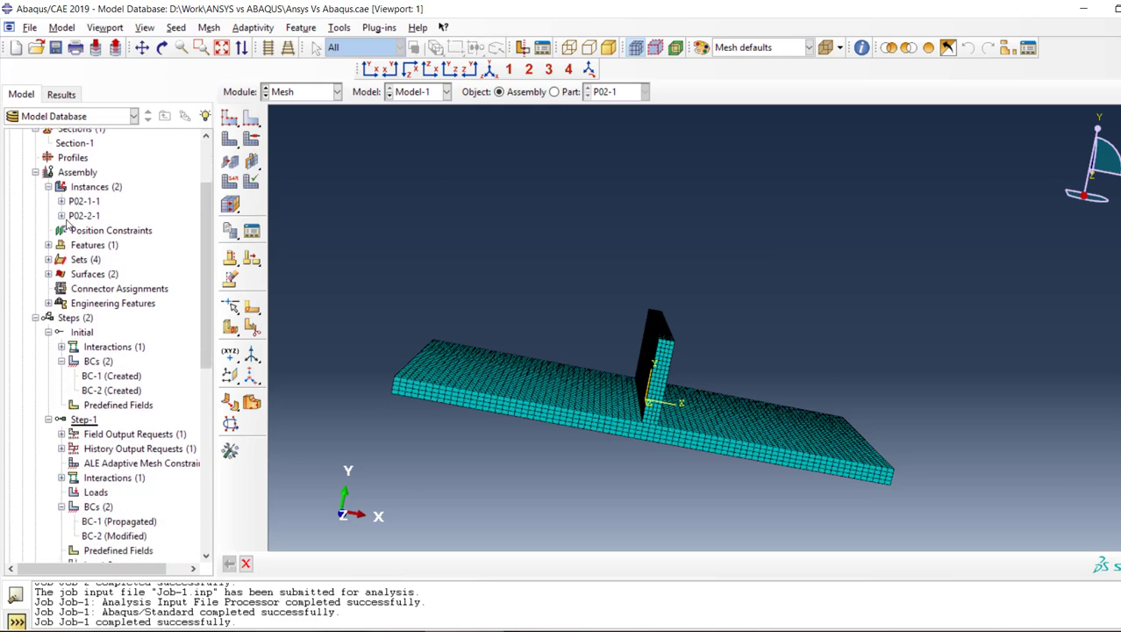
Step: Inspect boundary conditions BC-2 on the wall top and BC-1 at the plate ends without changing them
{"action": "double_click", "coordinate": [107, 390]}
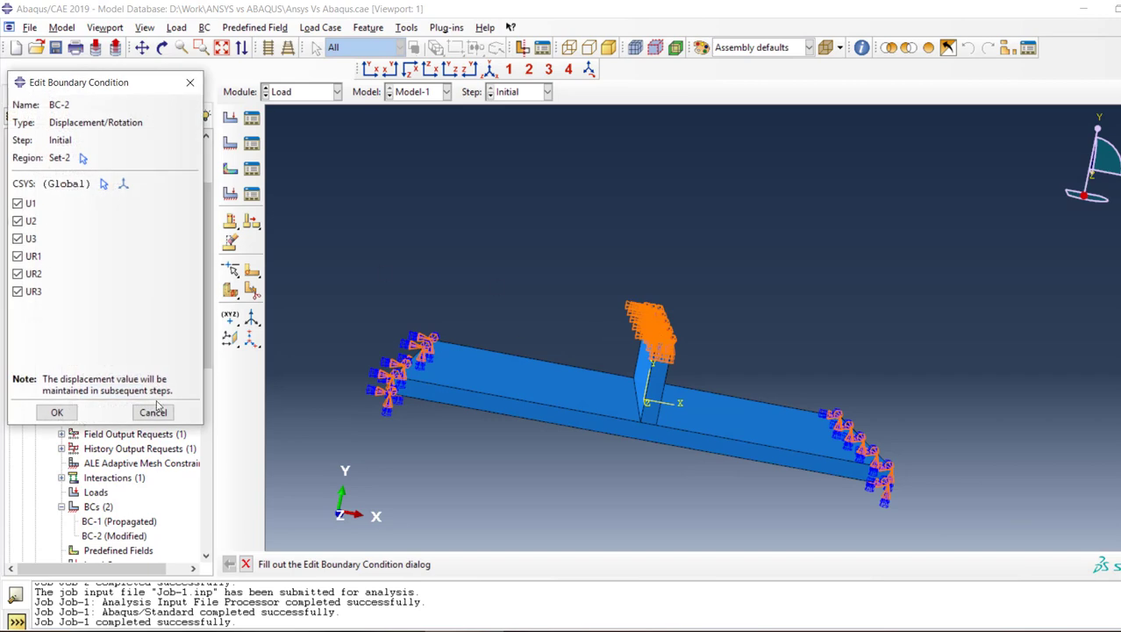
{"action": "left_click", "coordinate": [152, 412]}
{"action": "double_click", "coordinate": [107, 233]}
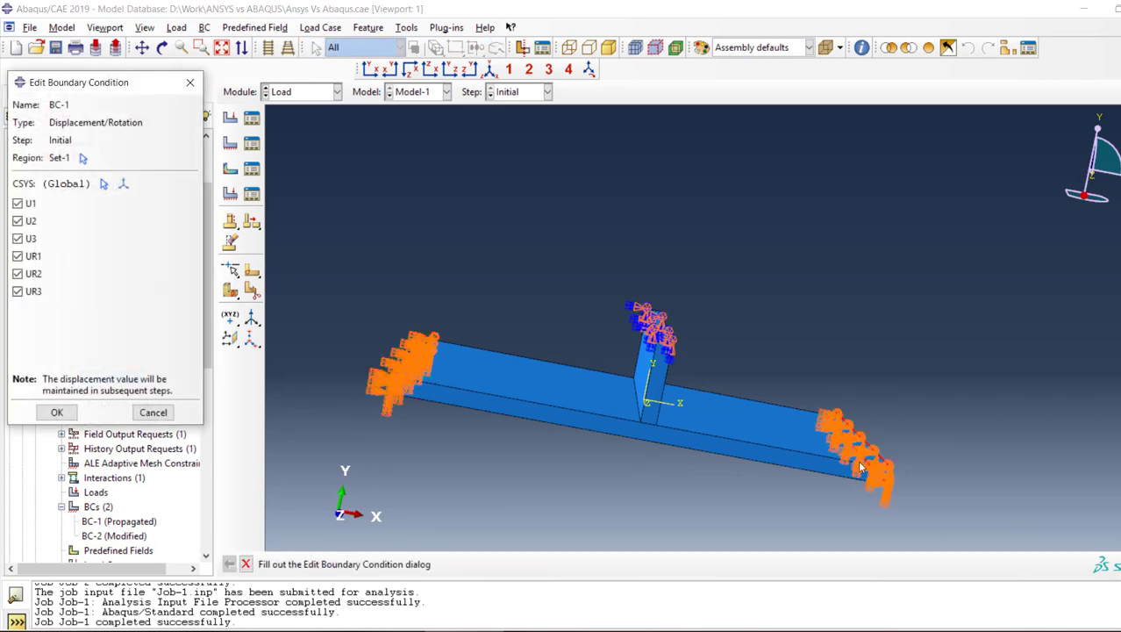
{"action": "left_click", "coordinate": [153, 411]}
{"action": "scroll", "coordinate": [110, 393], "scroll_direction": "down", "scroll_amount": 8}
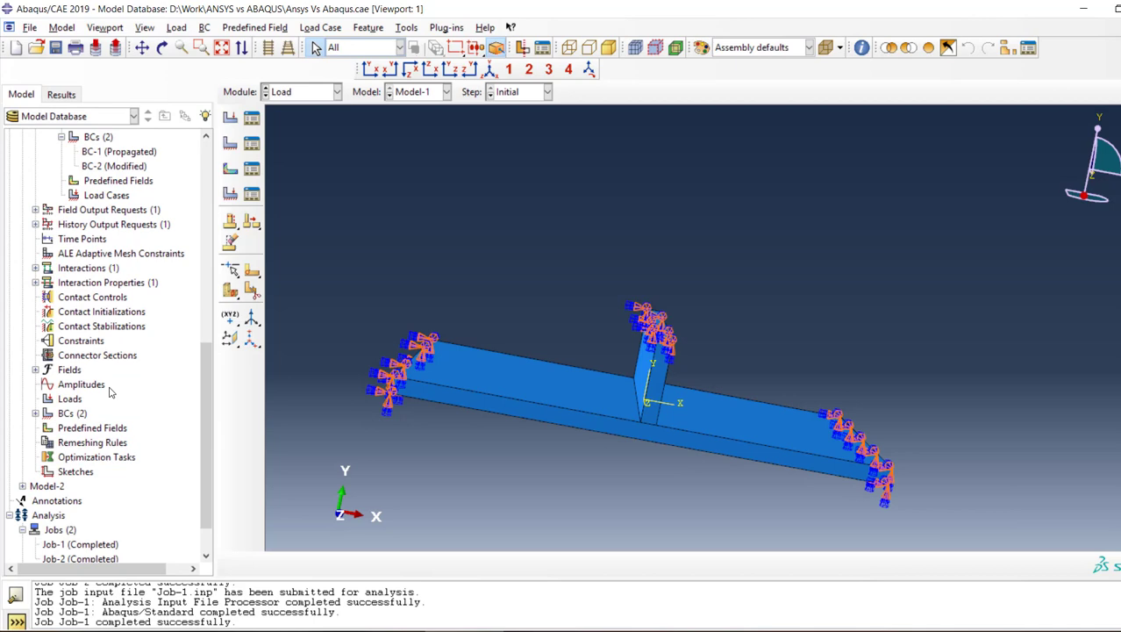
{"action": "left_click", "coordinate": [35, 268]}
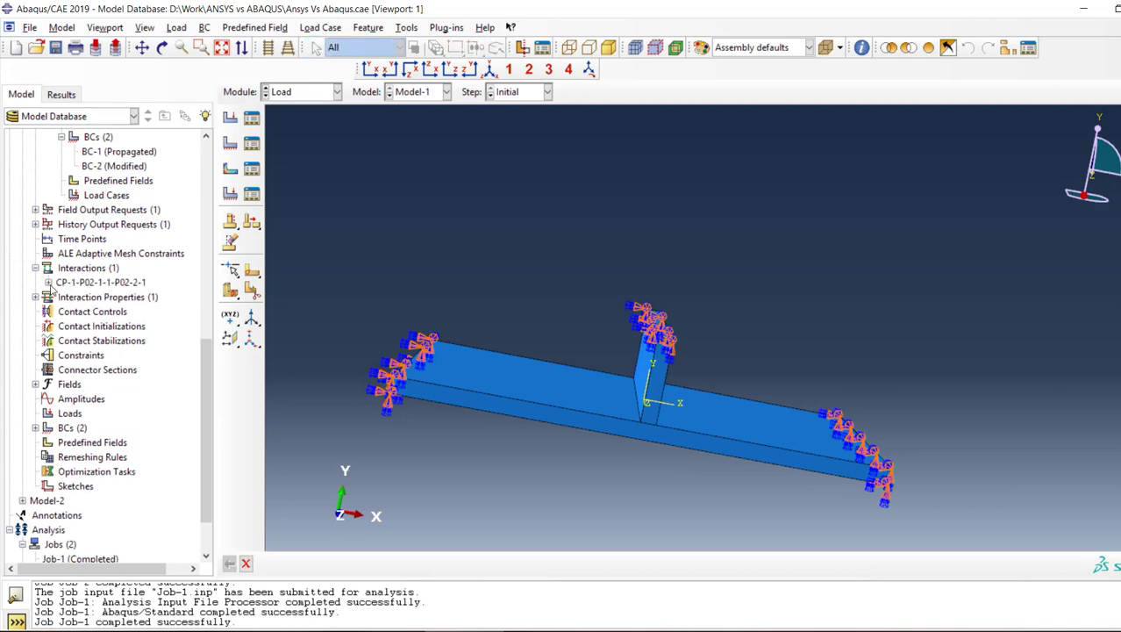
{"action": "left_click", "coordinate": [48, 283]}
{"action": "double_click", "coordinate": [90, 283]}
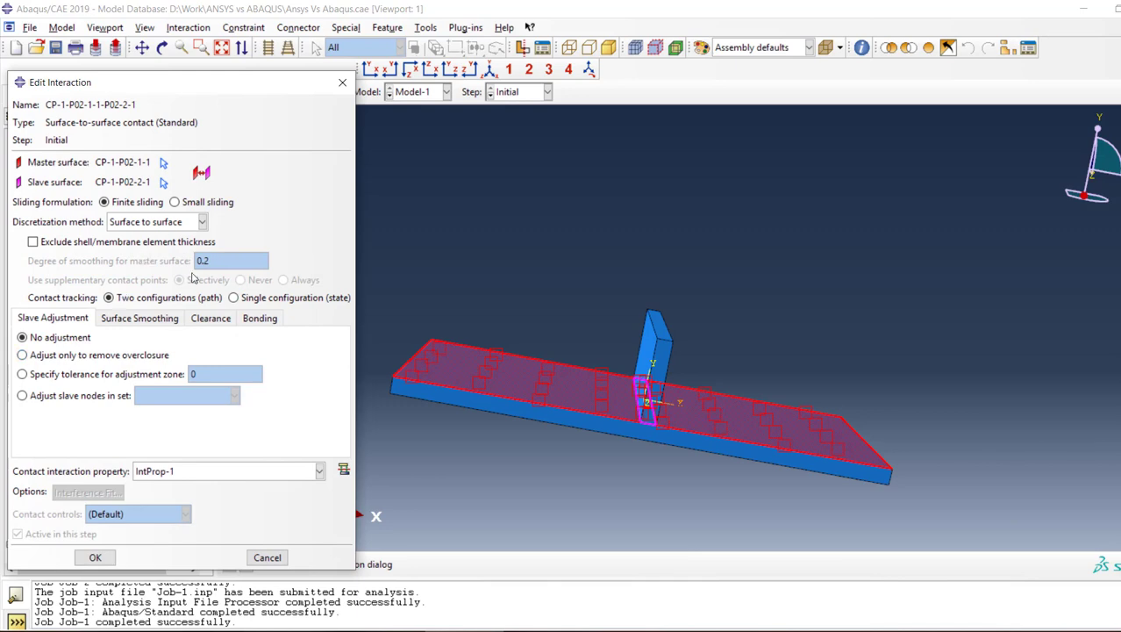
{"action": "left_click", "coordinate": [270, 559]}
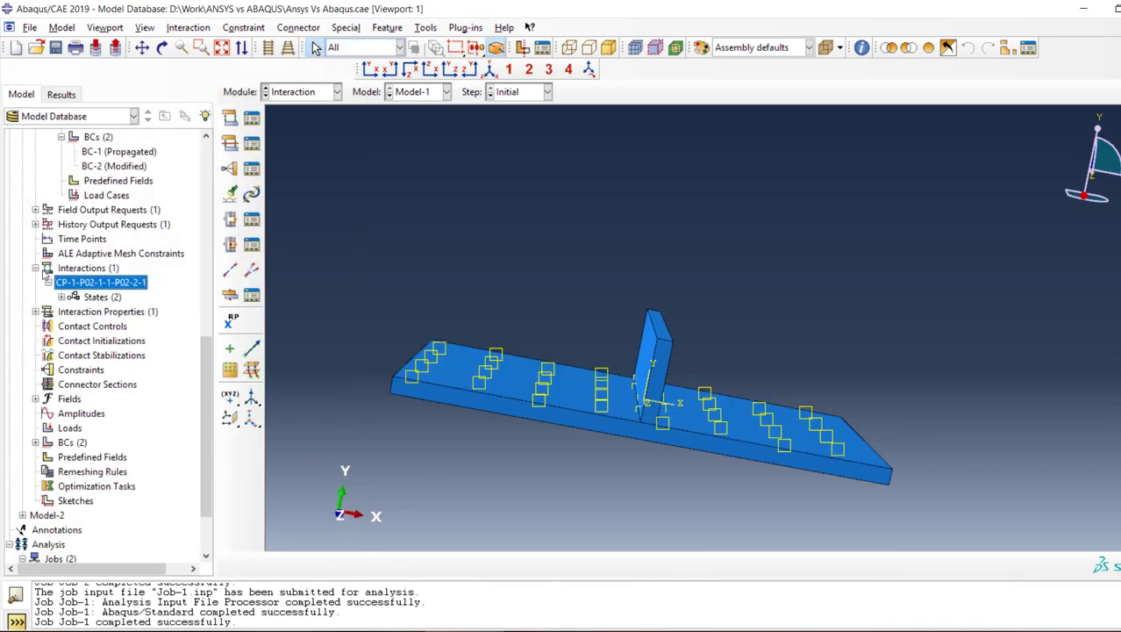
{"action": "left_click", "coordinate": [35, 312]}
{"action": "double_click", "coordinate": [91, 282]}
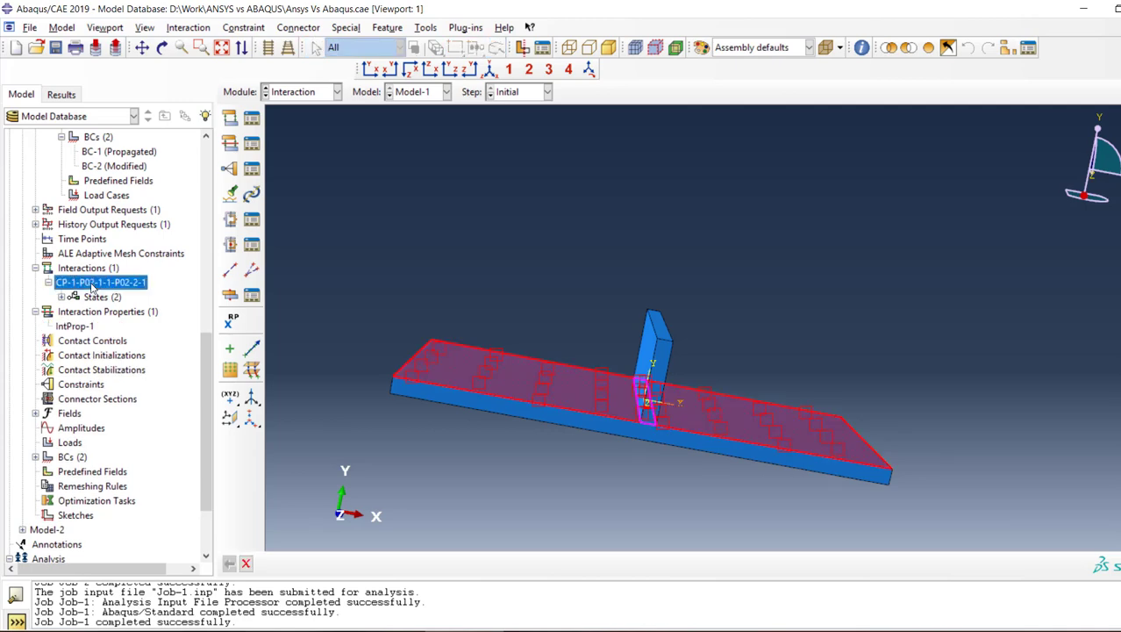
{"action": "left_click", "coordinate": [119, 319]}
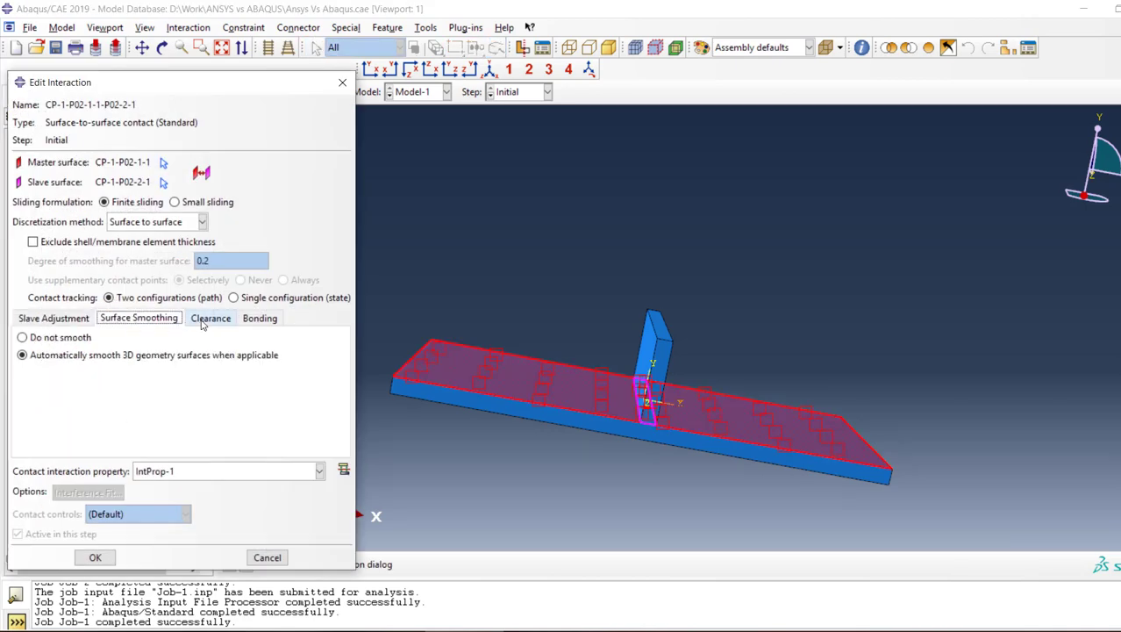
{"action": "left_click", "coordinate": [258, 319]}
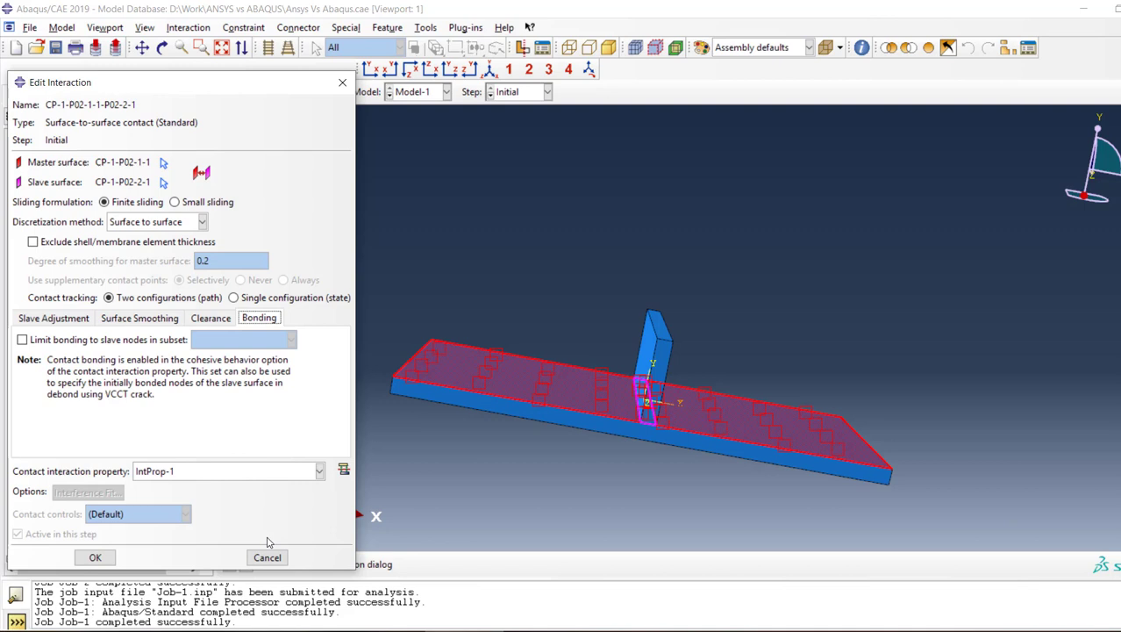
{"action": "left_click", "coordinate": [344, 470]}
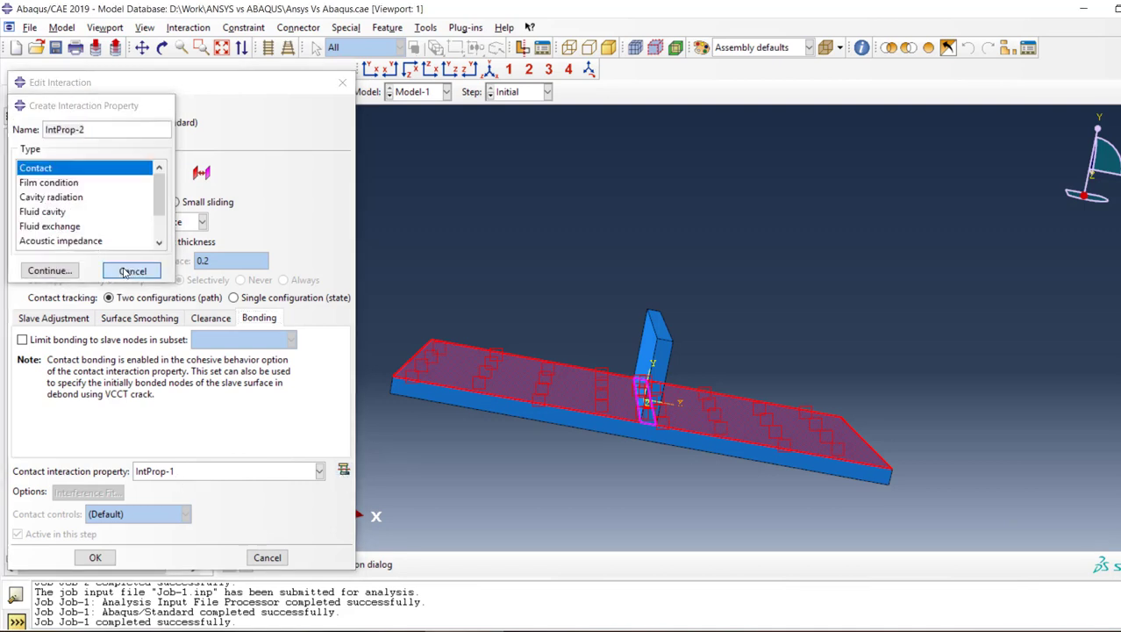
{"action": "left_click", "coordinate": [132, 271]}
{"action": "left_click", "coordinate": [270, 471]}
{"action": "left_click", "coordinate": [269, 484]}
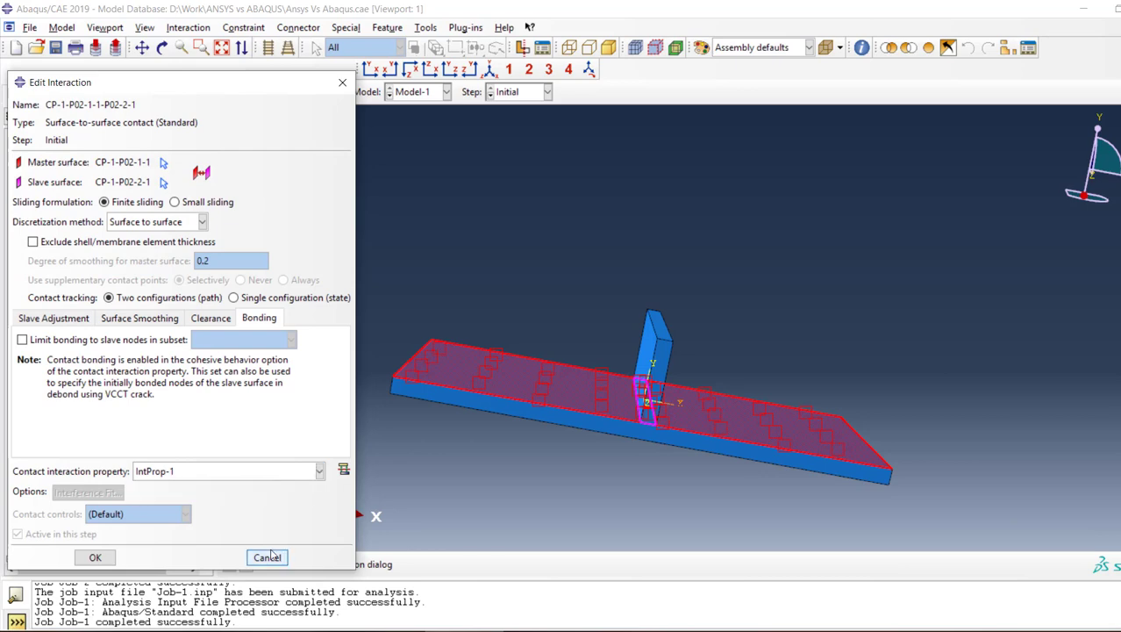
{"action": "left_click", "coordinate": [267, 557]}
{"action": "left_click", "coordinate": [71, 326]}
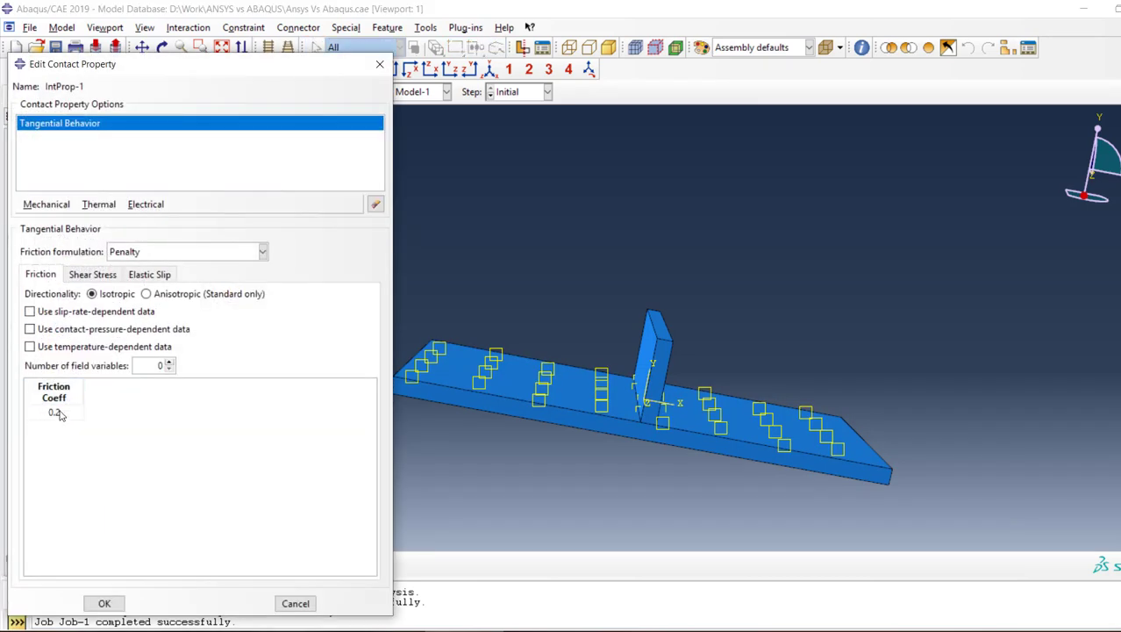
{"action": "double_click", "coordinate": [66, 412]}
Step: Close the contact property, then open the Job-2 monitor to read its 52.800 s total CPU time
{"action": "left_click", "coordinate": [296, 603]}
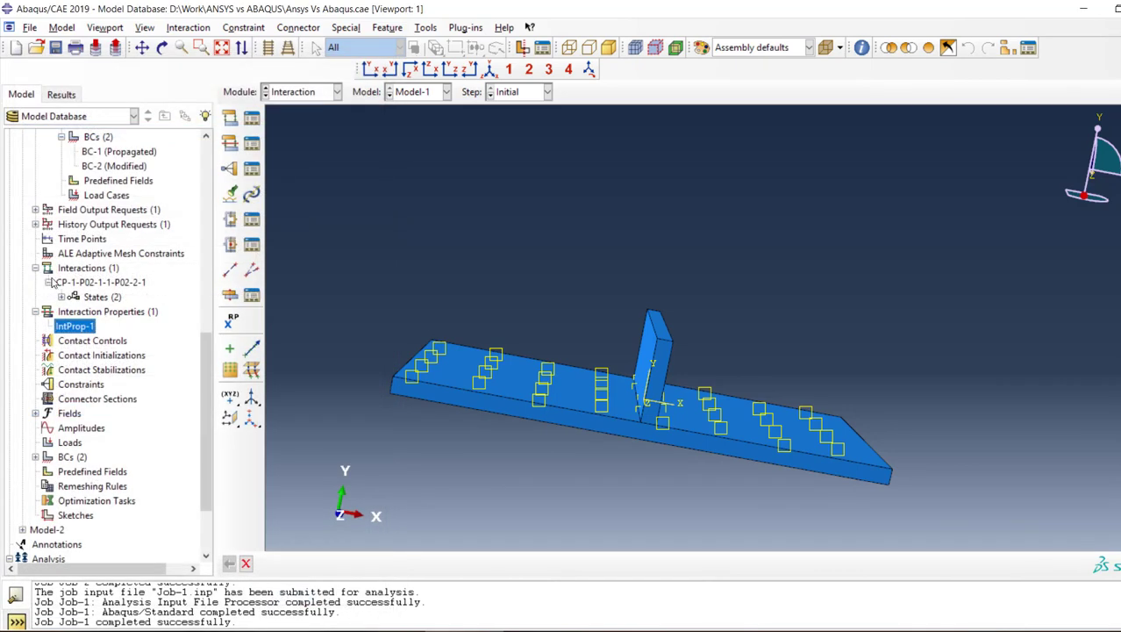
{"action": "scroll", "coordinate": [111, 516], "scroll_direction": "down", "scroll_amount": 2}
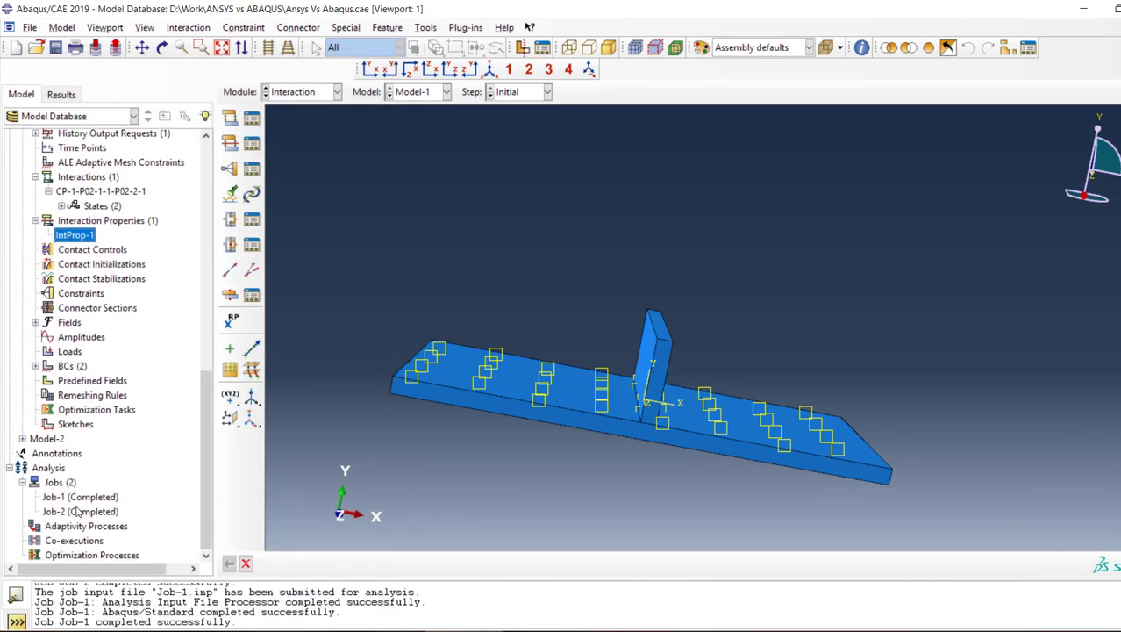
{"action": "right_click", "coordinate": [77, 509]}
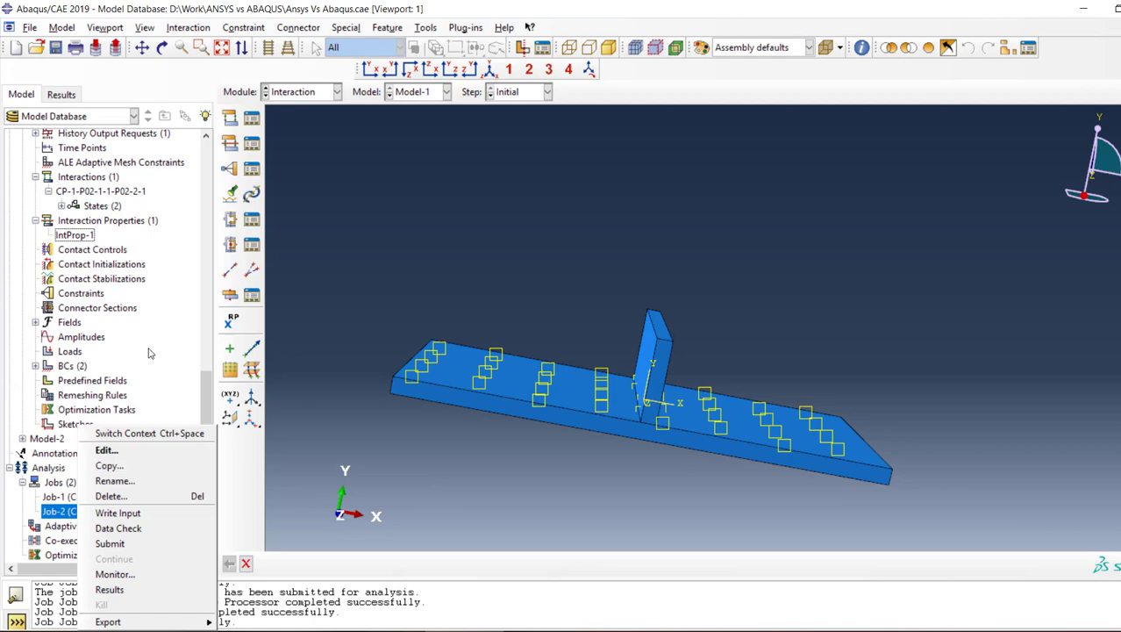
{"action": "left_click", "coordinate": [114, 575]}
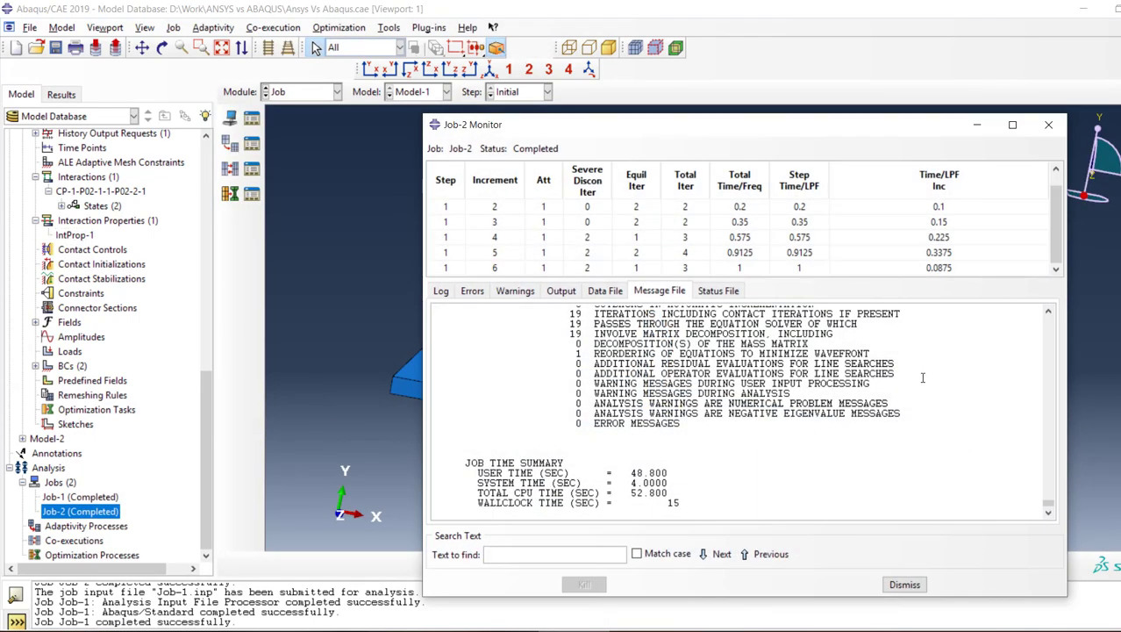
{"action": "left_click_drag", "start_coordinate": [631, 493], "coordinate": [686, 493]}
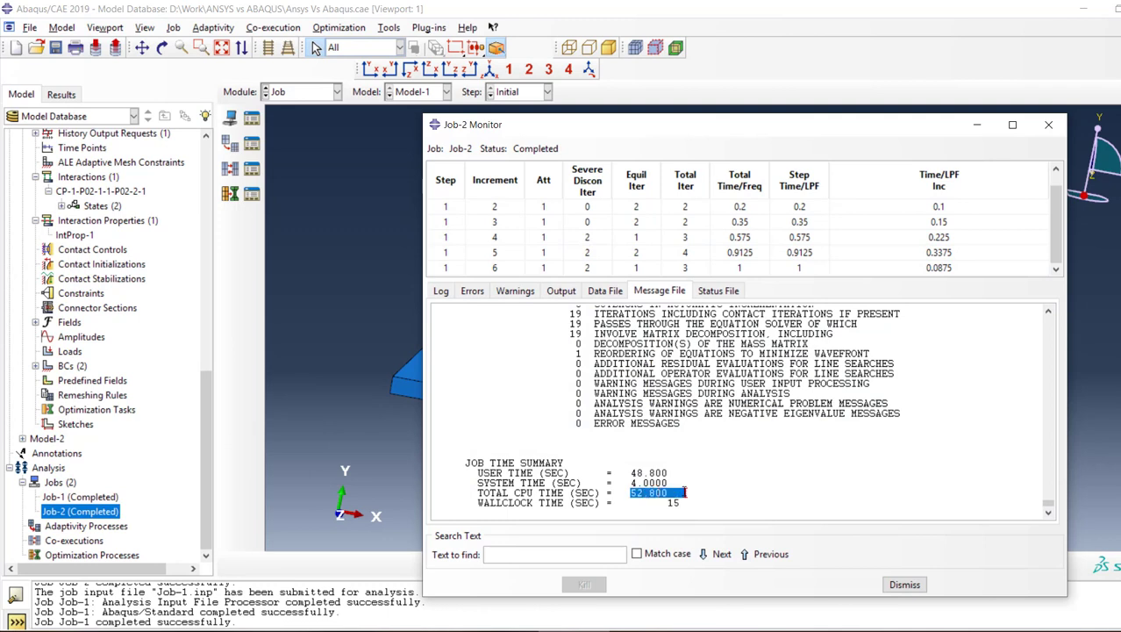
{"action": "left_click", "coordinate": [686, 493]}
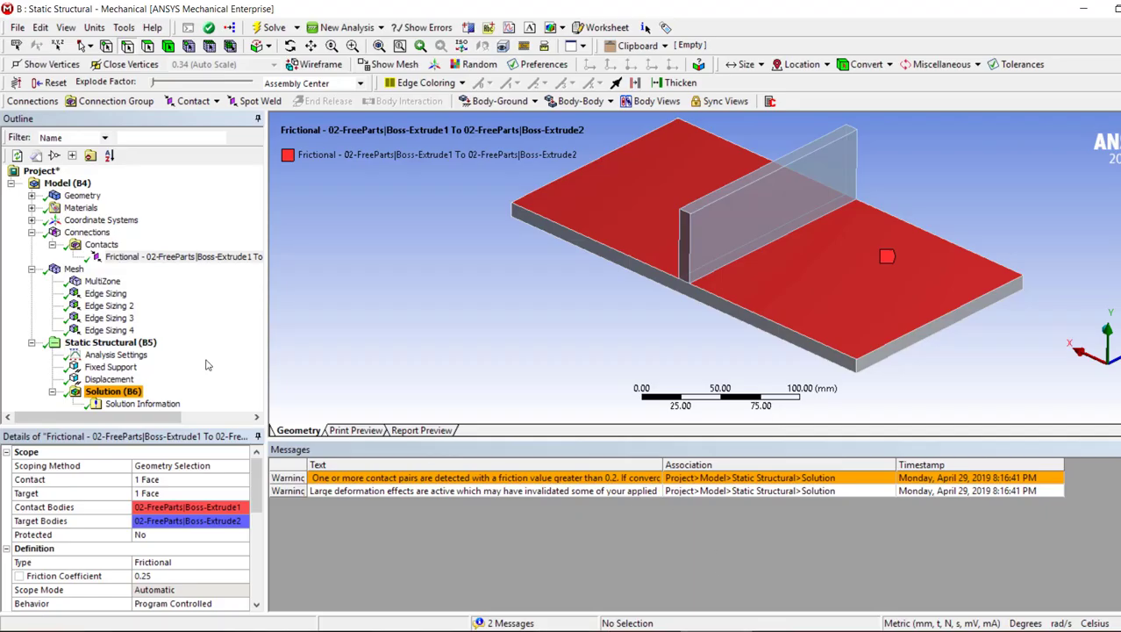
Step: Show ANSYS Solution Information and read the 126.000 s elapsed and 615.406 s CP times
{"action": "left_click", "coordinate": [138, 404]}
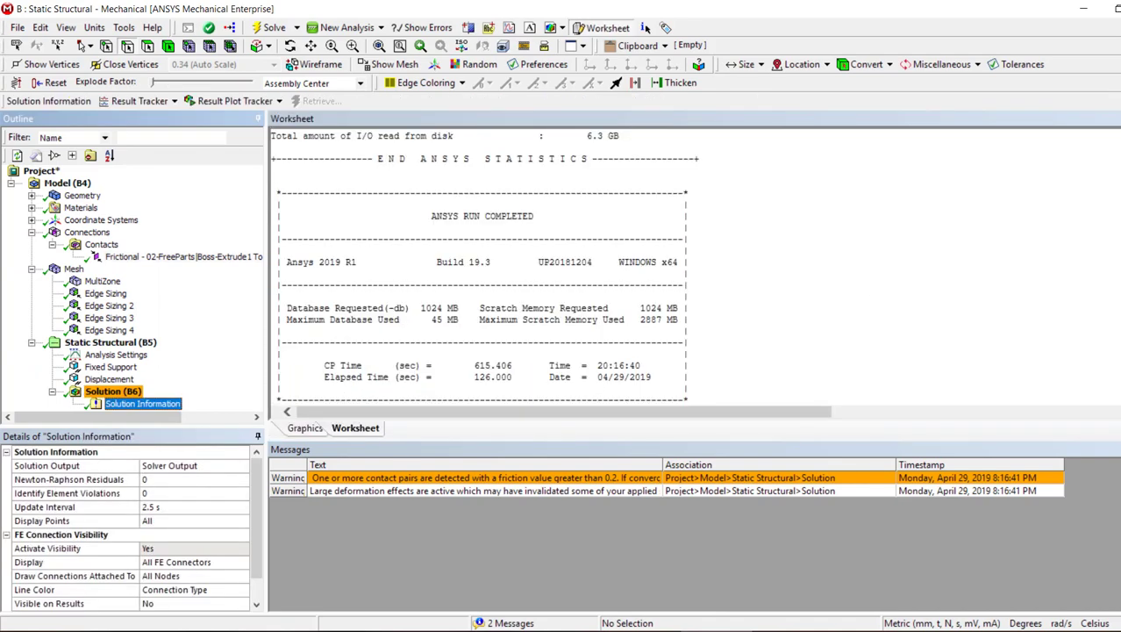
{"action": "left_click_drag", "start_coordinate": [474, 377], "coordinate": [507, 382]}
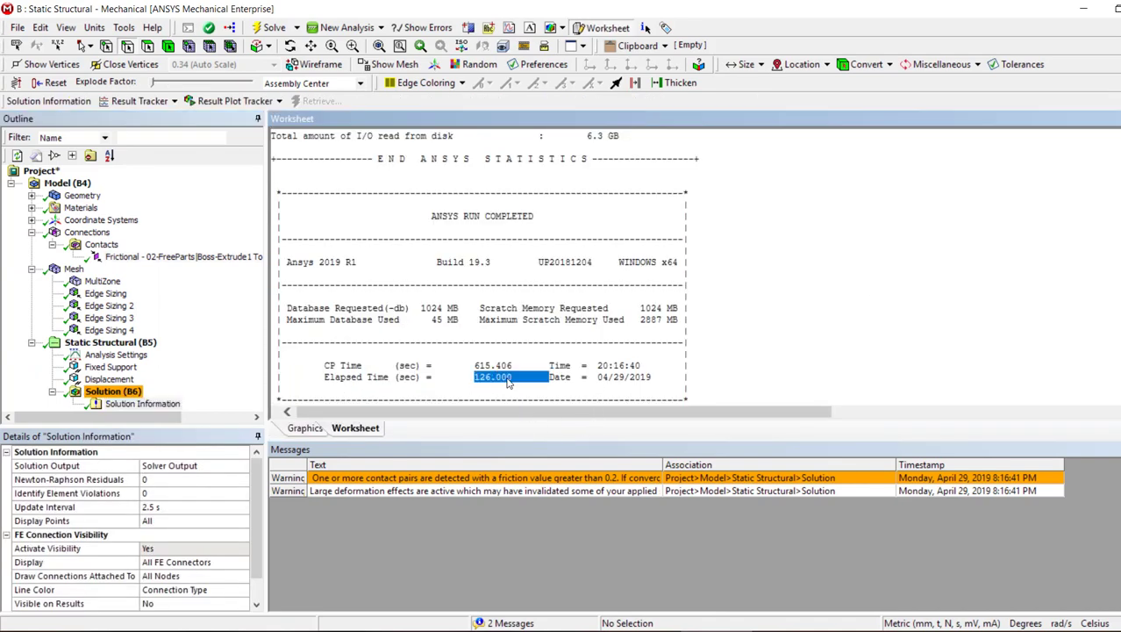
{"action": "left_click", "coordinate": [444, 377]}
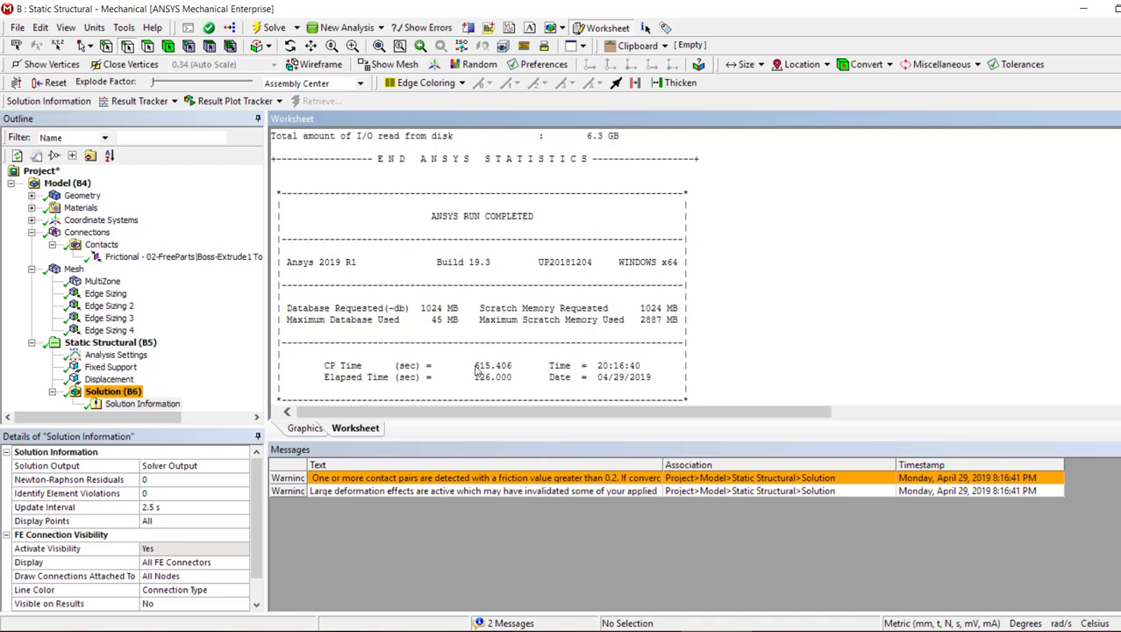
{"action": "double_click", "coordinate": [506, 368]}
{"action": "left_click", "coordinate": [510, 371]}
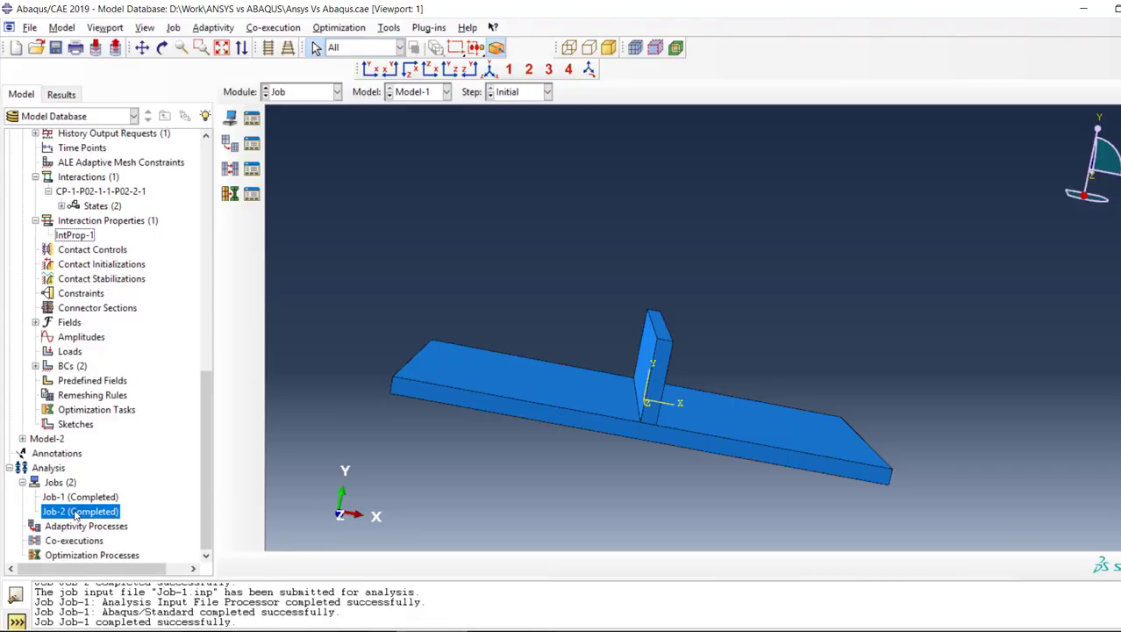
Step: Confirm Job-2's parallelization settings of 6 processors with GPGPU acceleration
{"action": "right_click", "coordinate": [77, 516]}
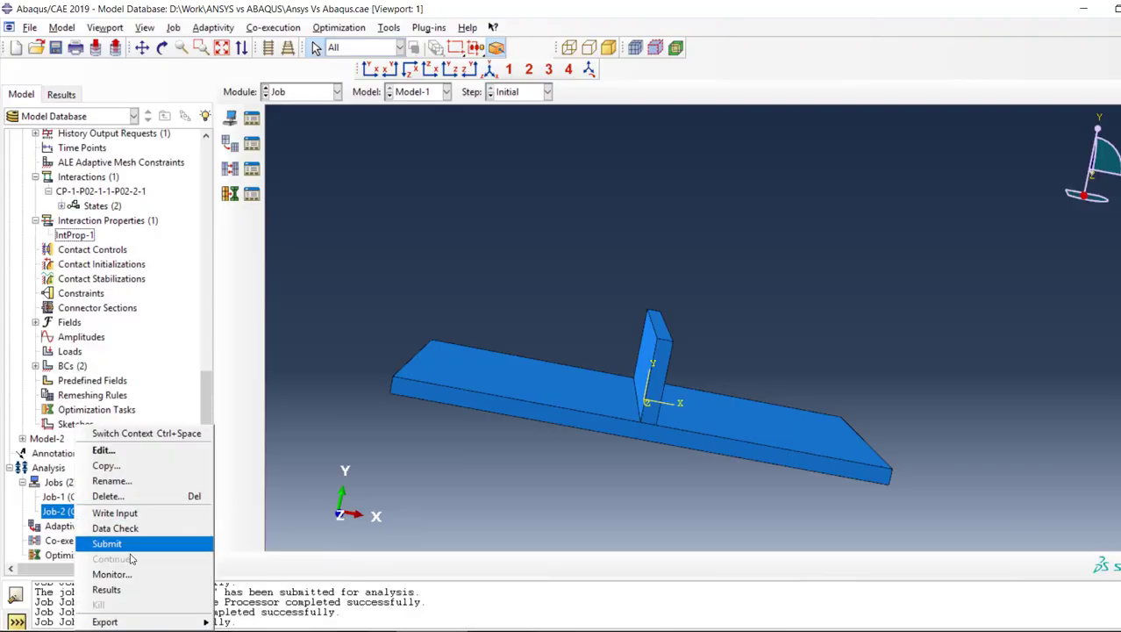
{"action": "left_click", "coordinate": [104, 450]}
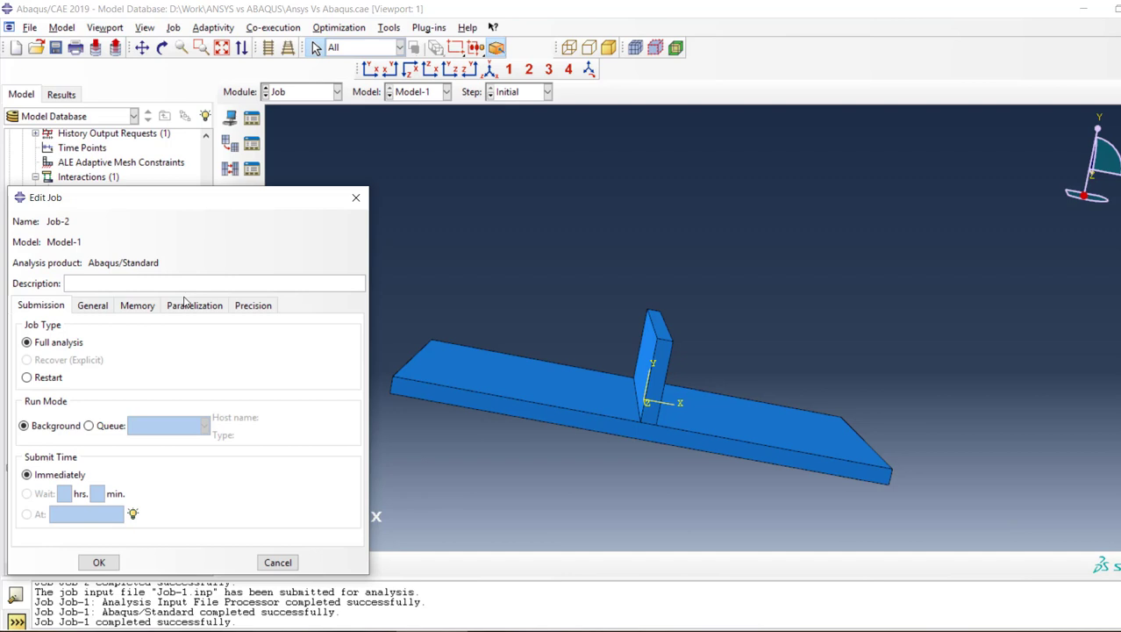
{"action": "left_click", "coordinate": [184, 304]}
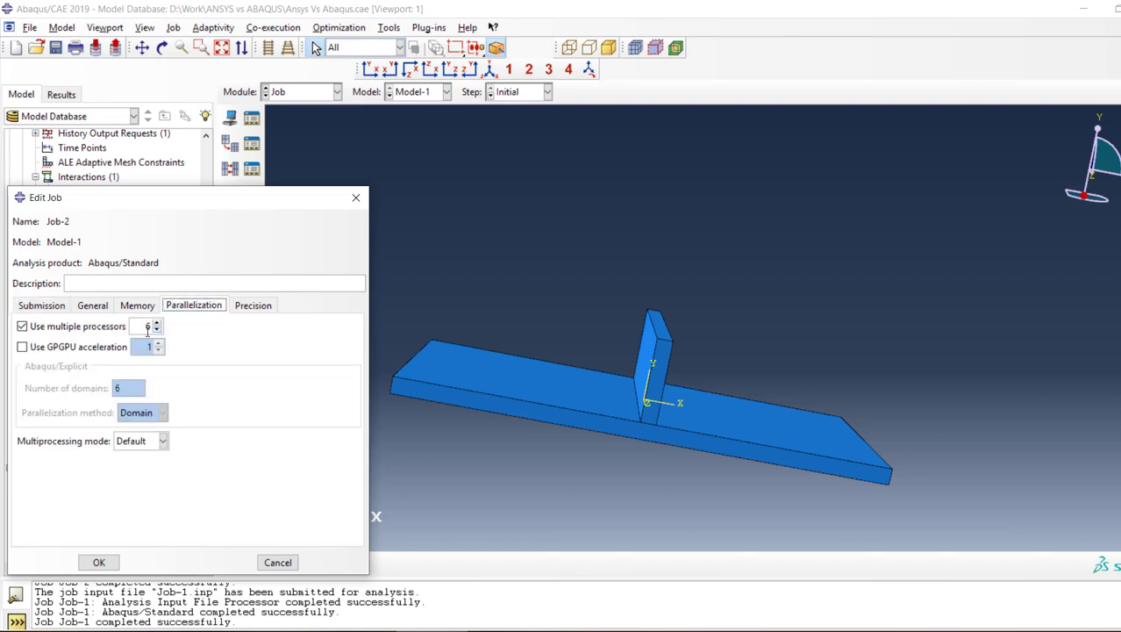
{"action": "left_click", "coordinate": [99, 561]}
Step: Submit Job-2 again, allowing its previous result files to be overwritten
{"action": "right_click", "coordinate": [56, 511]}
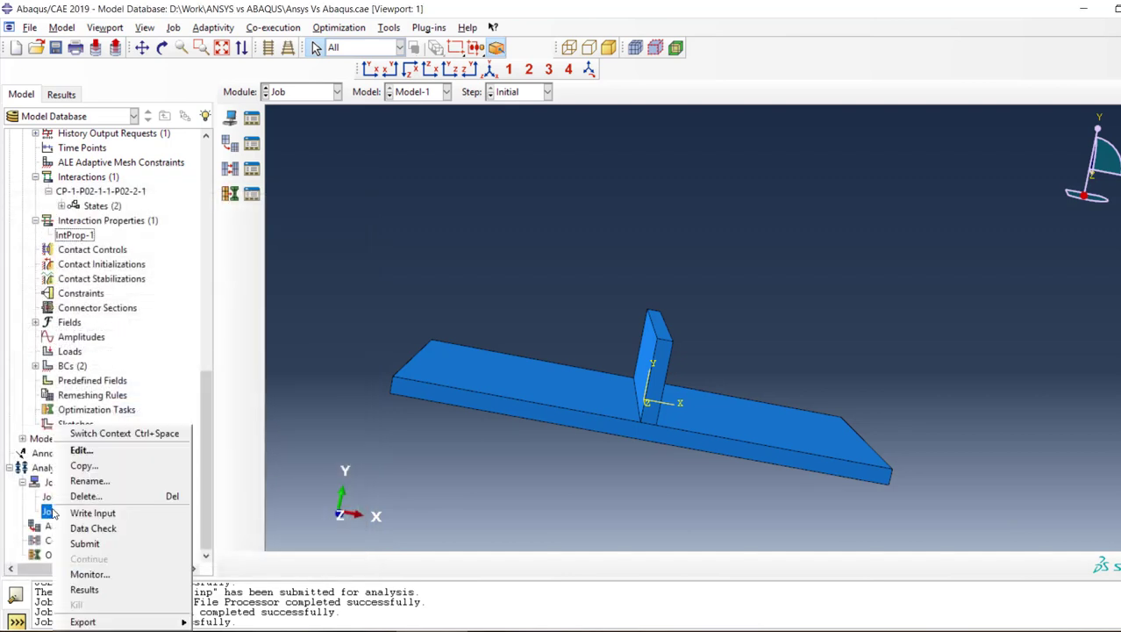
{"action": "left_click", "coordinate": [96, 544]}
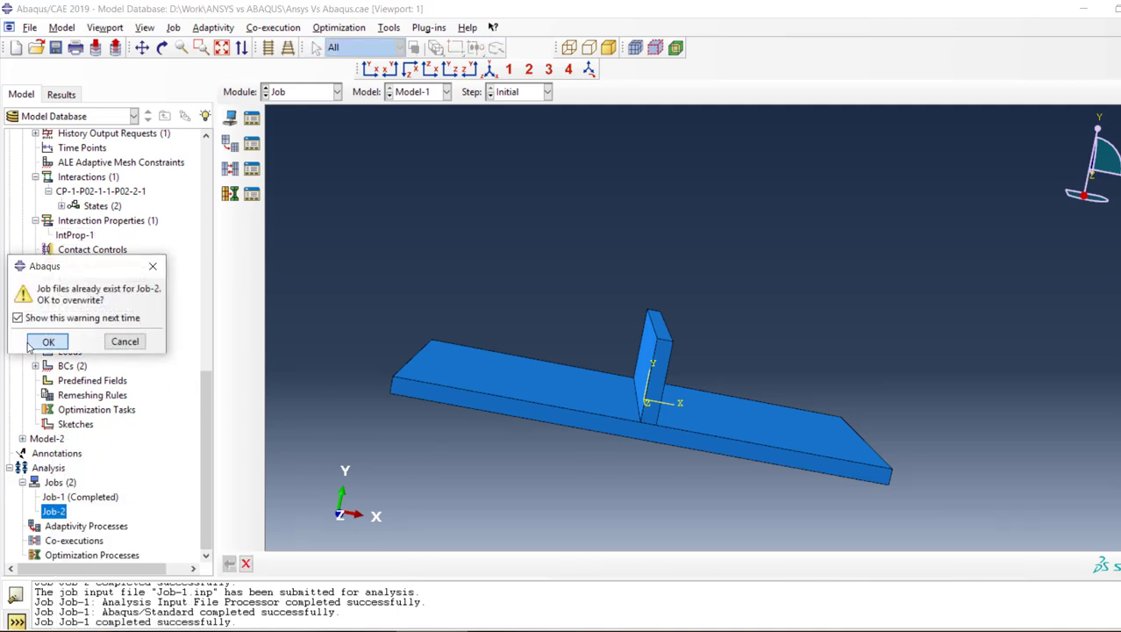
{"action": "left_click", "coordinate": [44, 343]}
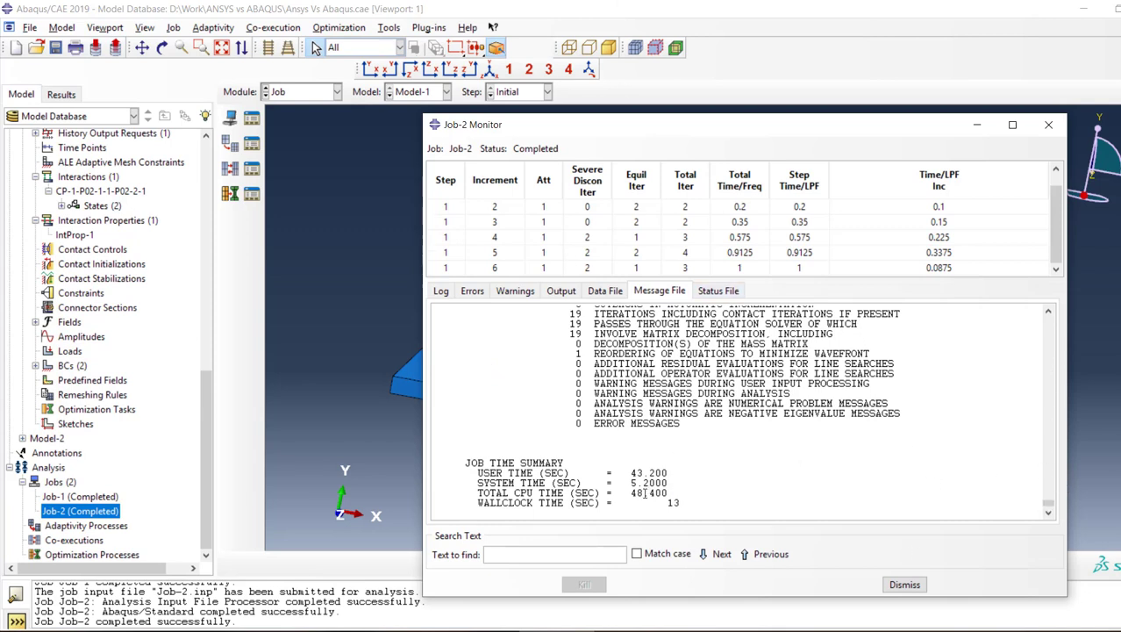
{"action": "left_click", "coordinate": [688, 492], "text": "shift"}
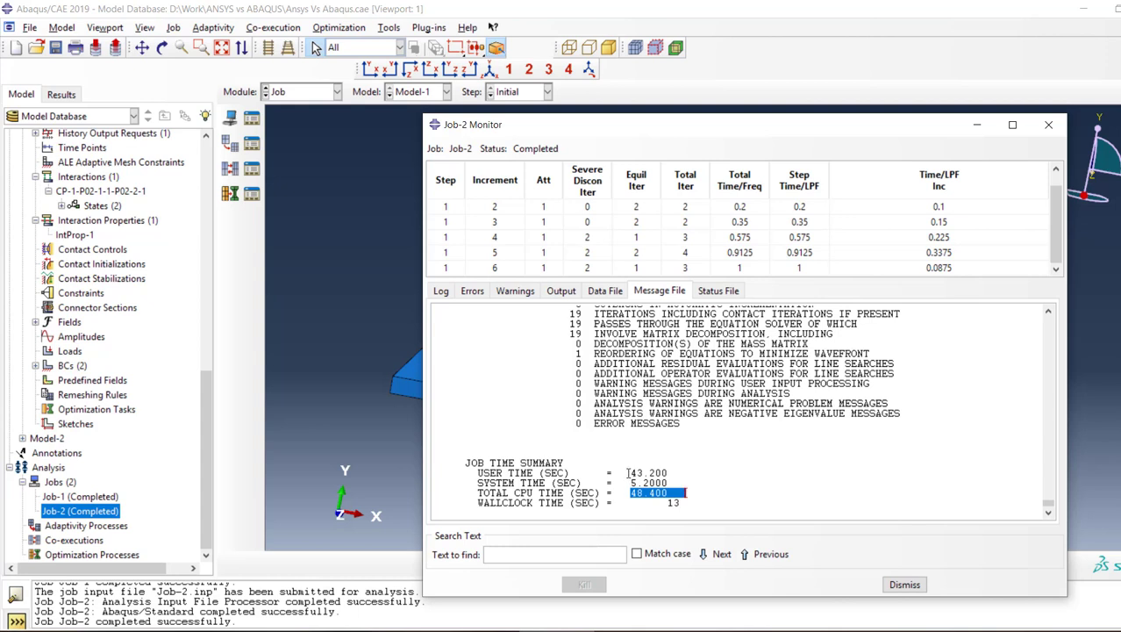
{"action": "left_click_drag", "start_coordinate": [627, 473], "coordinate": [671, 473]}
{"action": "left_click", "coordinate": [699, 482]}
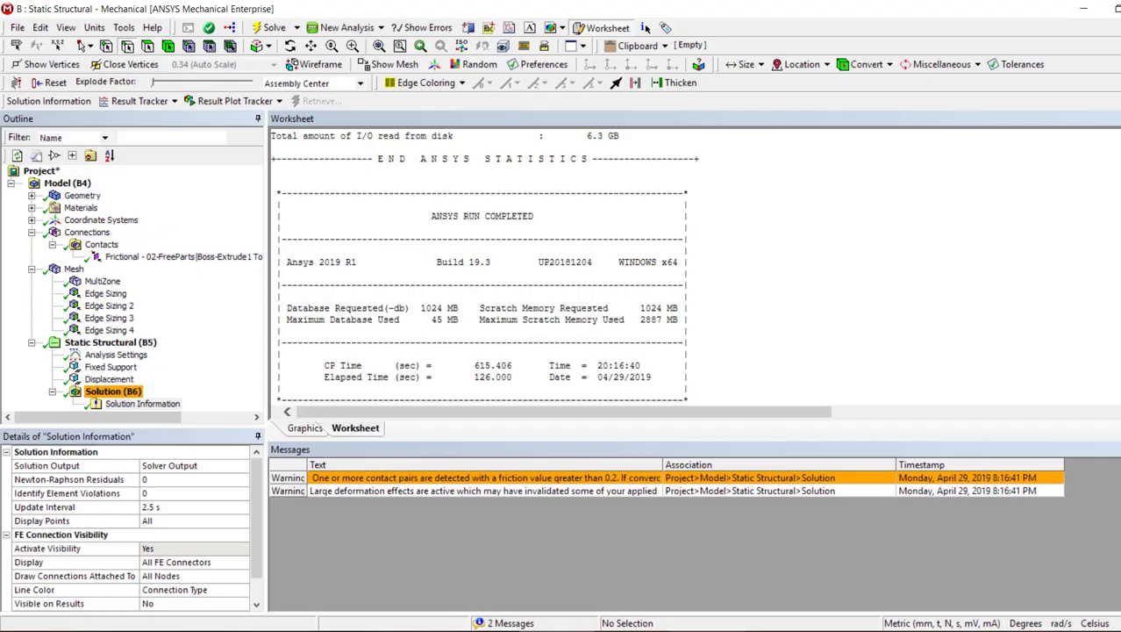
{"action": "double_click", "coordinate": [481, 378]}
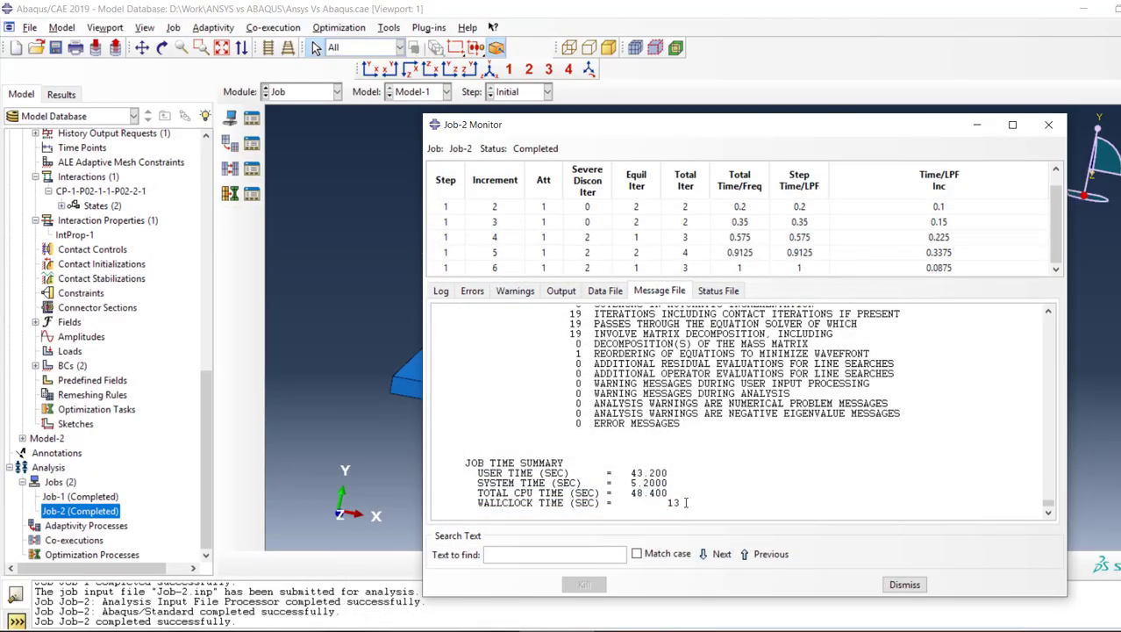
Step: Dismiss the Job-2 monitor and orbit the plate-and-wall model to view it from another angle
{"action": "left_click", "coordinate": [905, 584]}
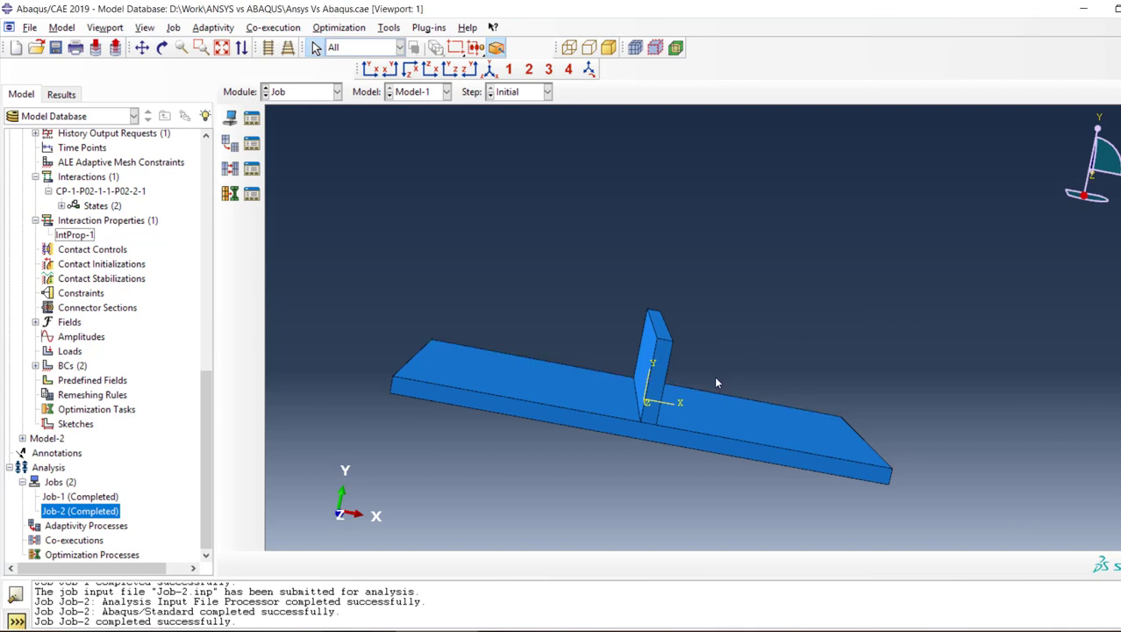
{"action": "left_click_drag", "start_coordinate": [746, 394], "coordinate": [506, 341], "text": "ctrl+alt"}
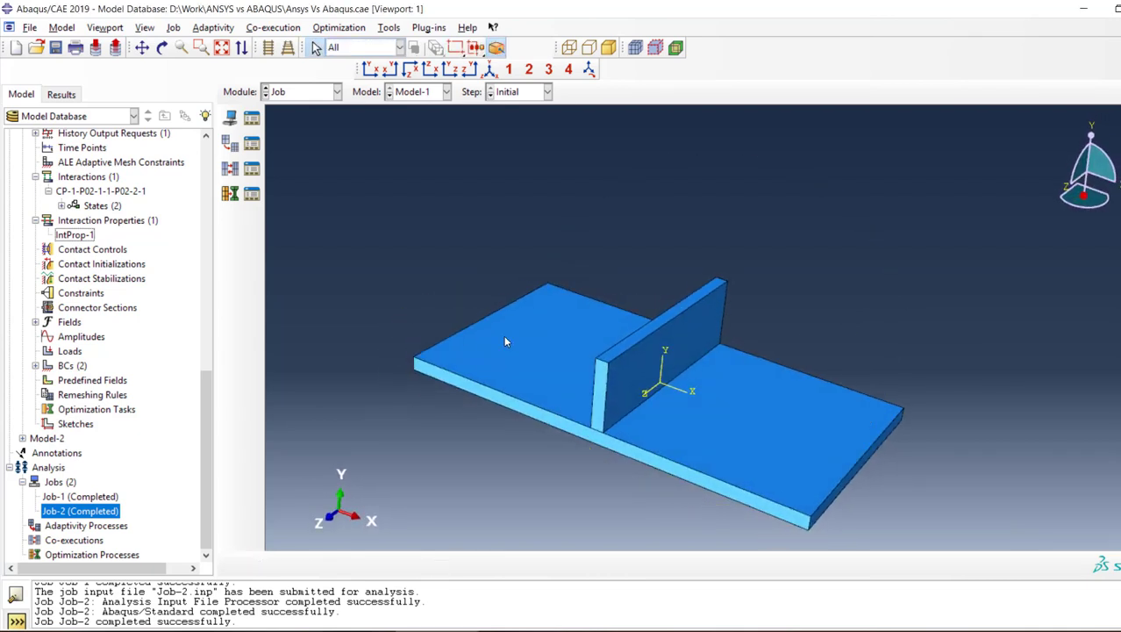